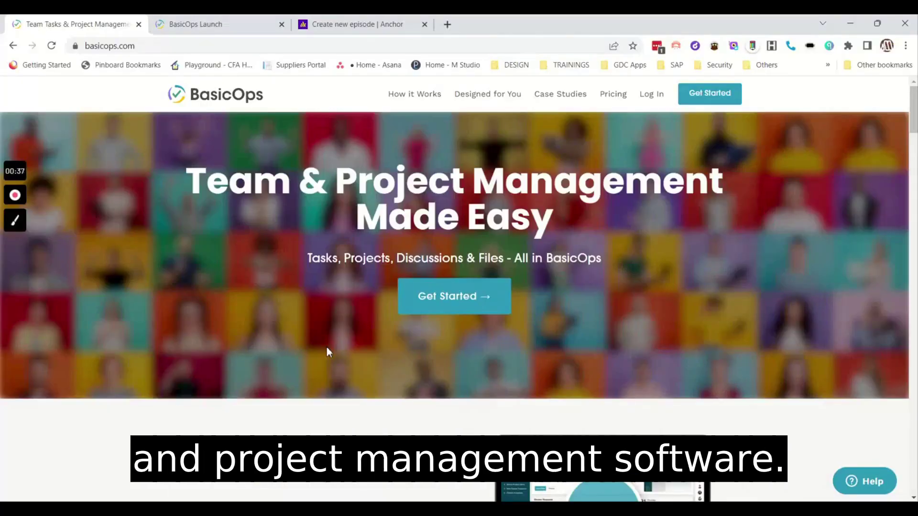
# Scroll through the basicops.com homepage to the footer and open the Our Team page.
pyautogui.scroll(-3, 326, 346)
pyautogui.scroll(-1, 332, 353)
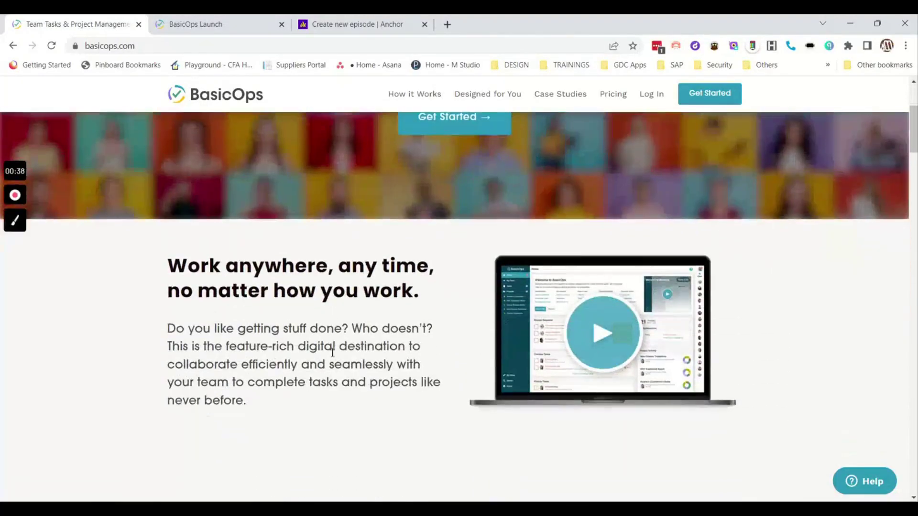
pyautogui.scroll(-3, 333, 352)
pyautogui.scroll(-5, 689, 425)
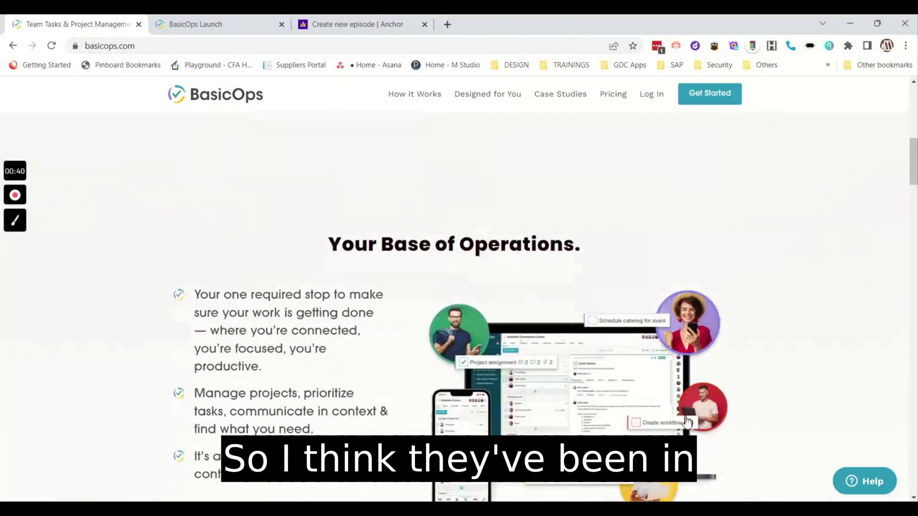
pyautogui.scroll(-5, 687, 422)
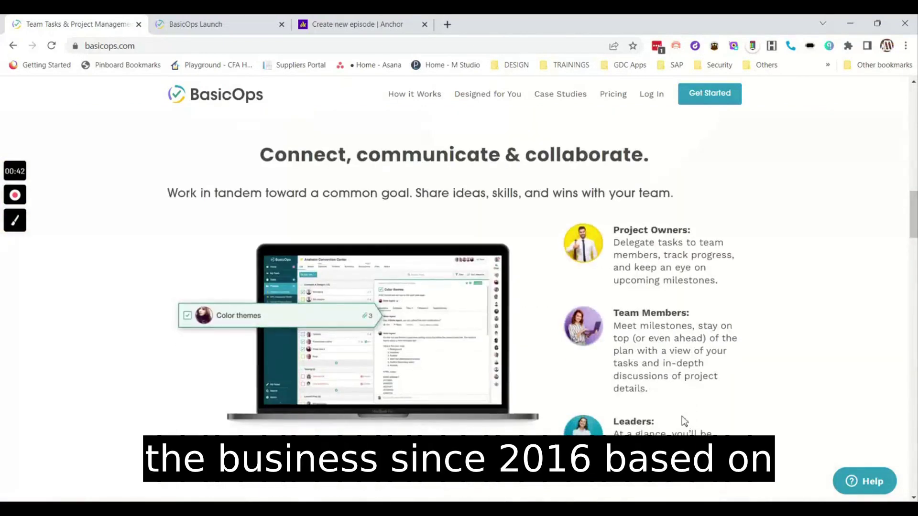
pyautogui.scroll(-8, 684, 420)
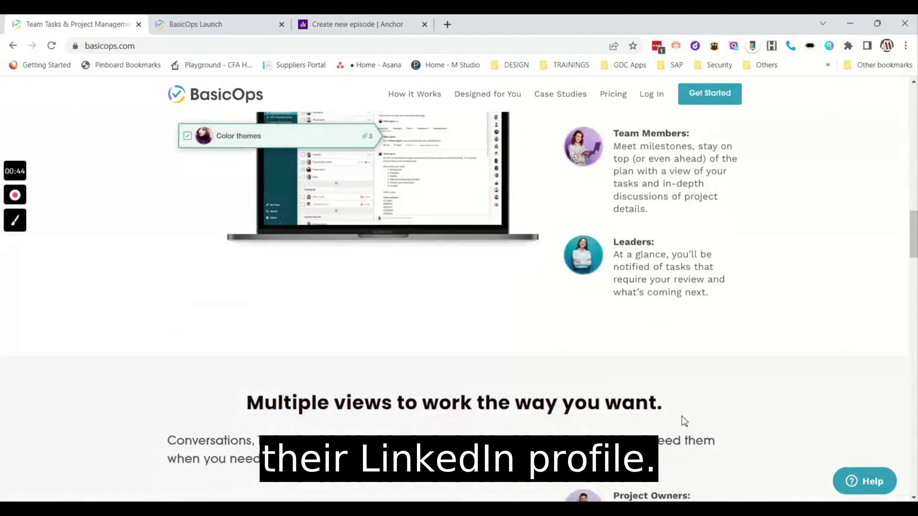
pyautogui.scroll(-4, 682, 416)
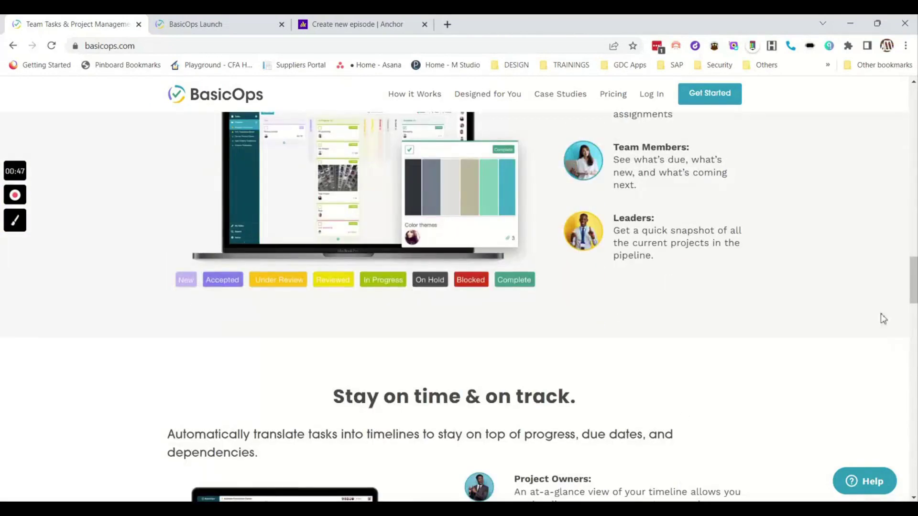
pyautogui.moveTo(914, 292); pyautogui.dragTo(914, 486)
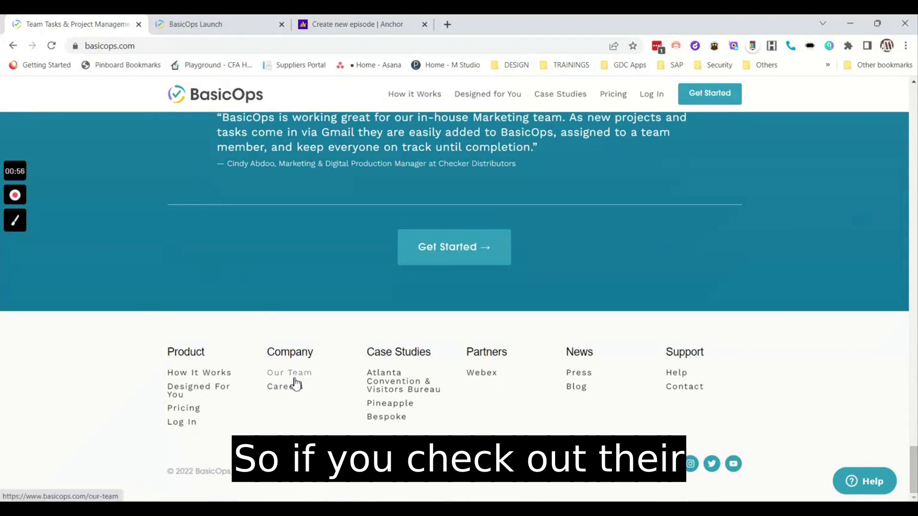
pyautogui.click(292, 375)
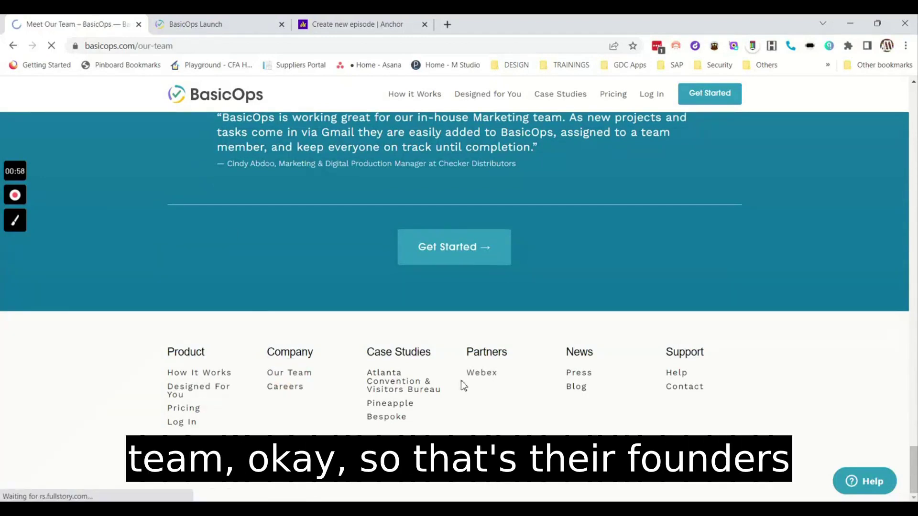
# Read down past the Meet The Founders bios, then switch to the app login tab.
pyautogui.scroll(-12, 460, 386)
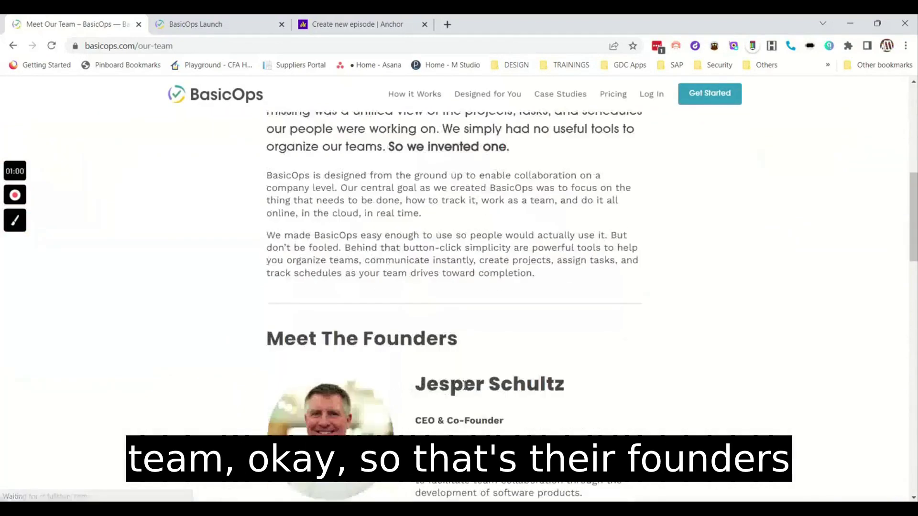
pyautogui.scroll(-15, 464, 385)
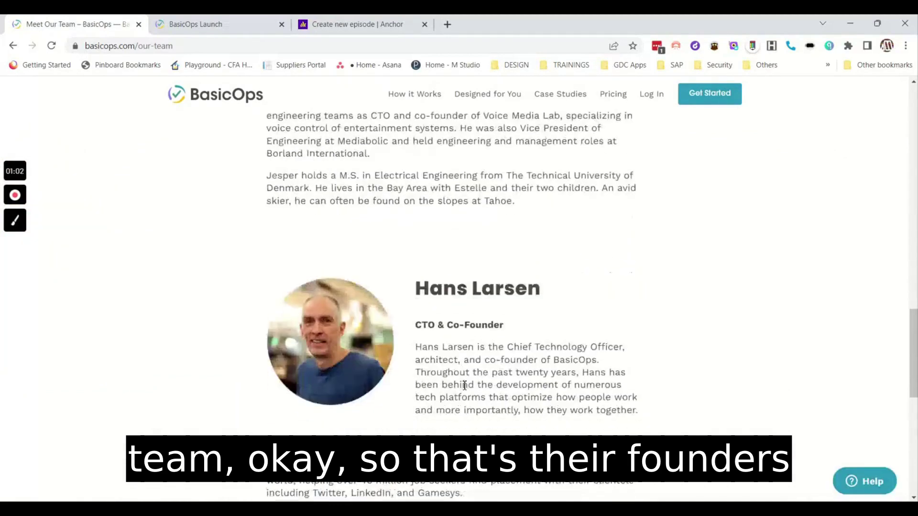
pyautogui.scroll(-3, 464, 385)
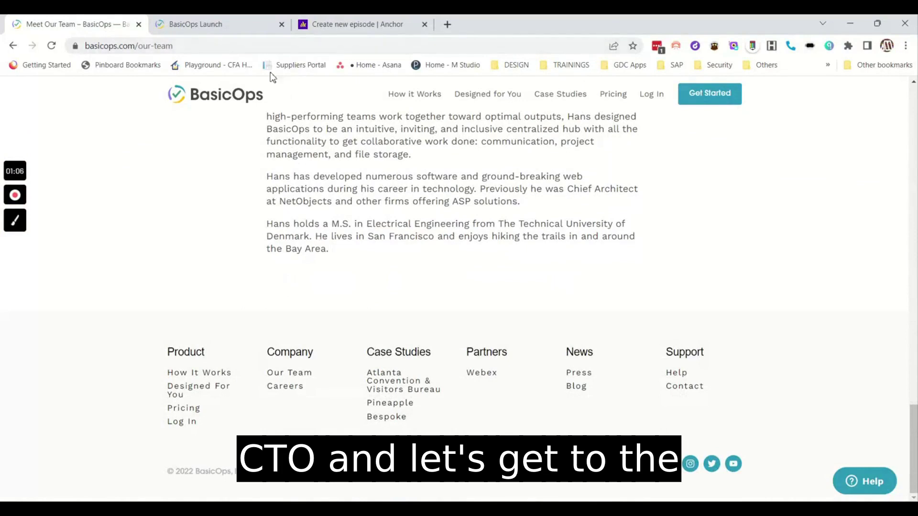
pyautogui.click(249, 27)
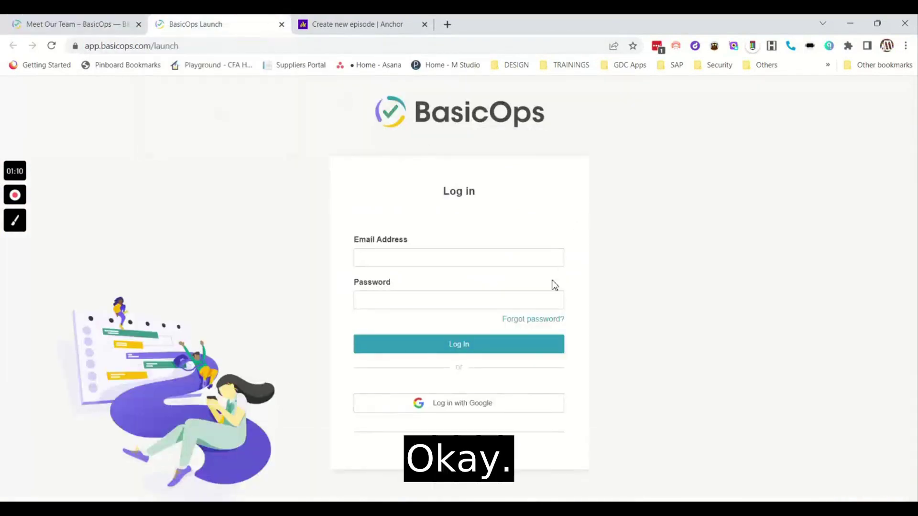
# Launch the saved BasicOps login from LastPass in a new tab.
pyautogui.click(657, 46)
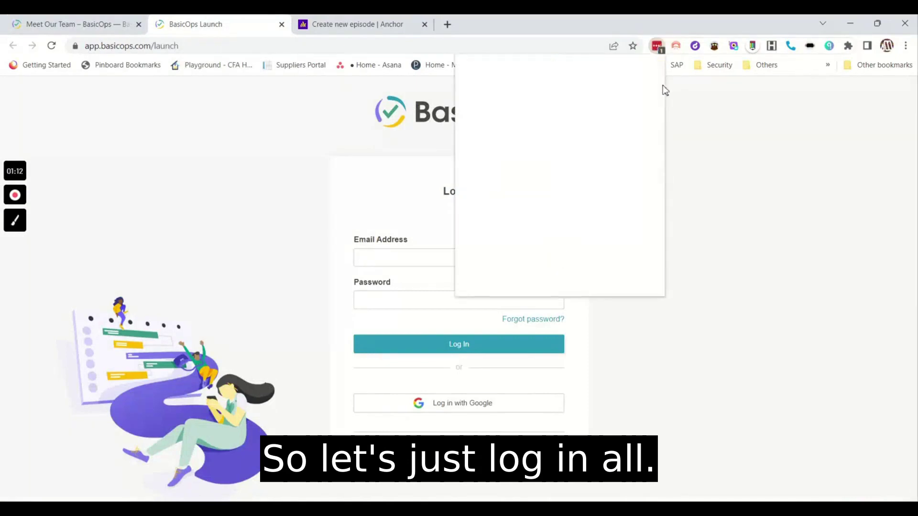
pyautogui.click(588, 107)
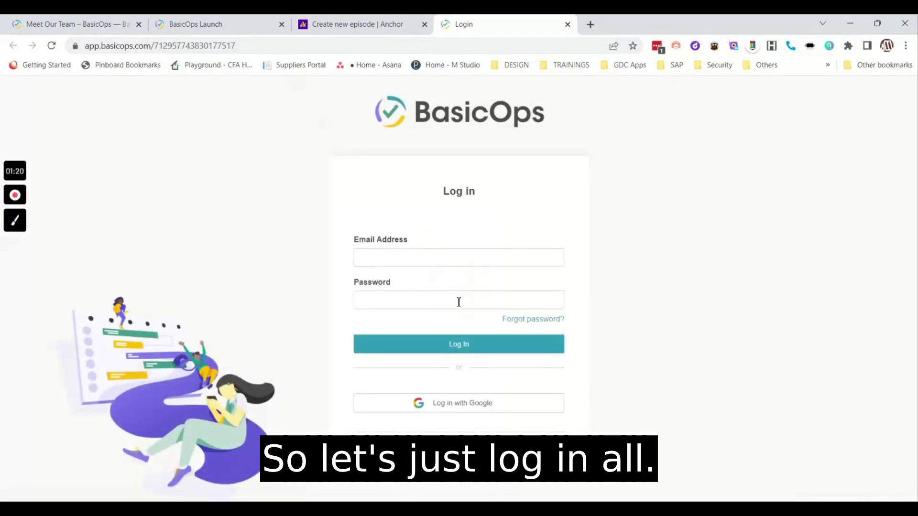
pyautogui.click(450, 306)
# Paste the password copied from LastPass, enter the account e-mail and sign in.
pyautogui.click(657, 46)
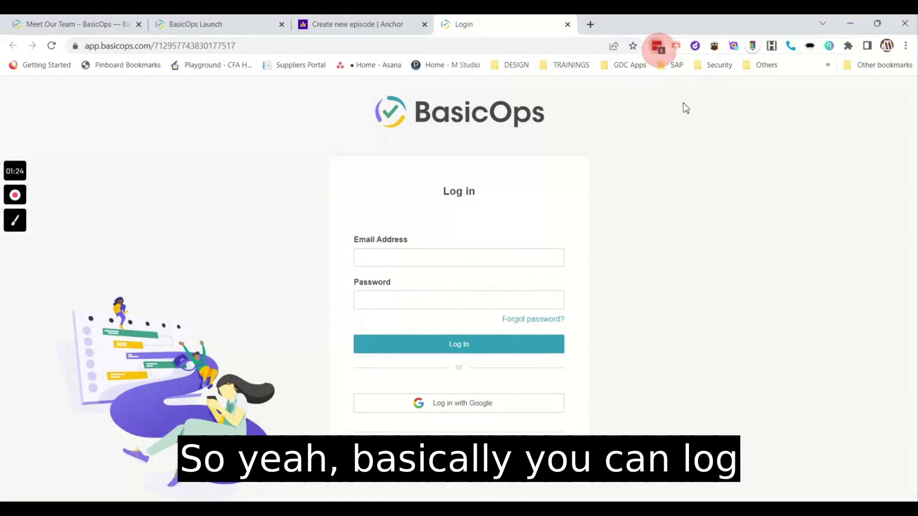
pyautogui.click(626, 112)
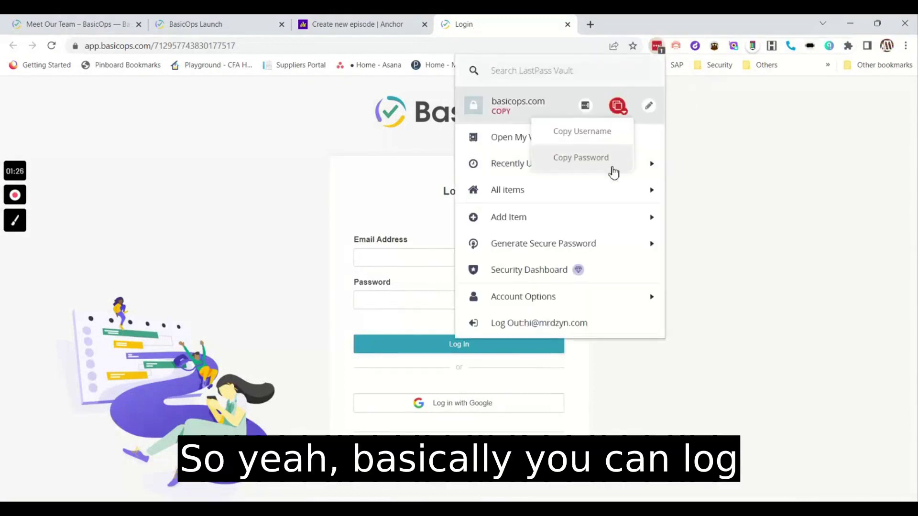
pyautogui.click(610, 159)
pyautogui.click(436, 301)
pyautogui.hotkey('ctrl', 'v')
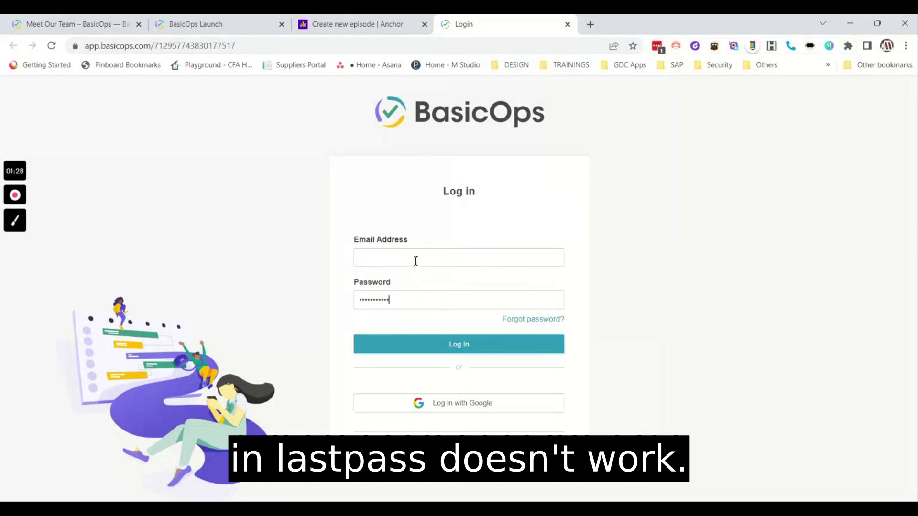
pyautogui.click(410, 252)
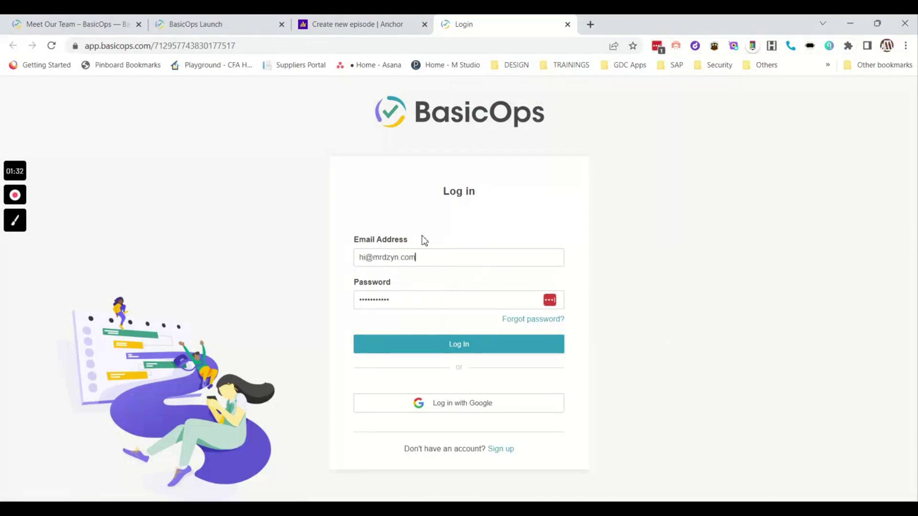
pyautogui.press('Return')
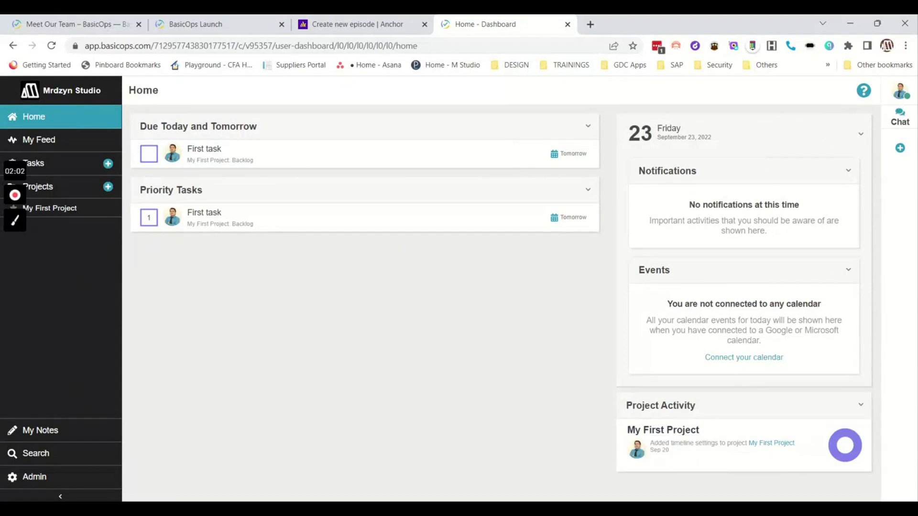
pyautogui.click(900, 91)
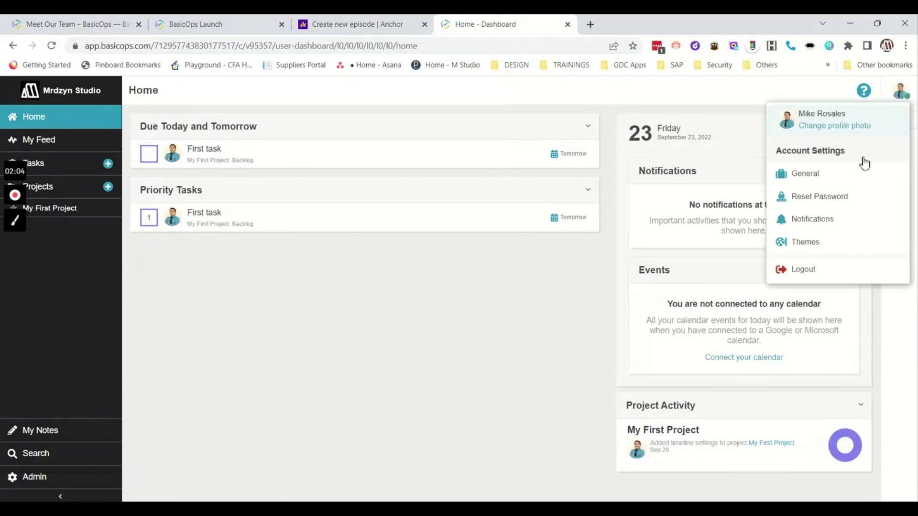
pyautogui.click(827, 244)
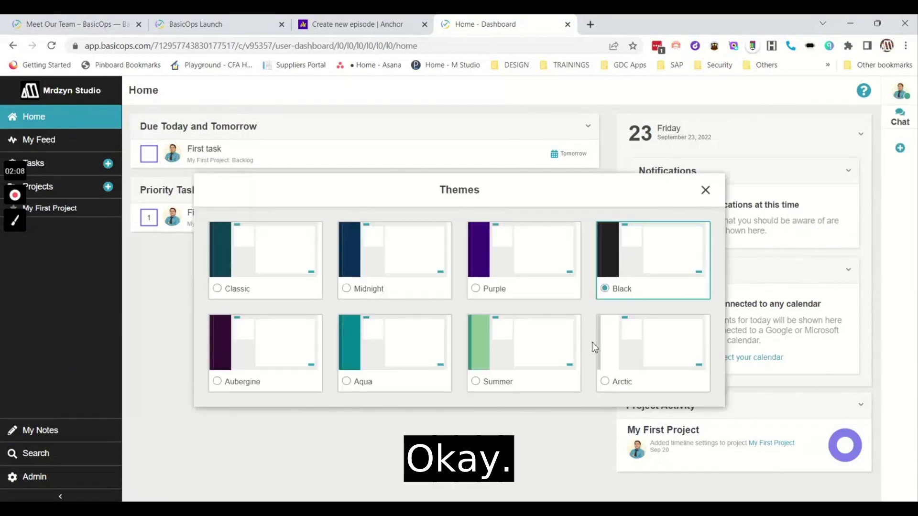
pyautogui.click(706, 190)
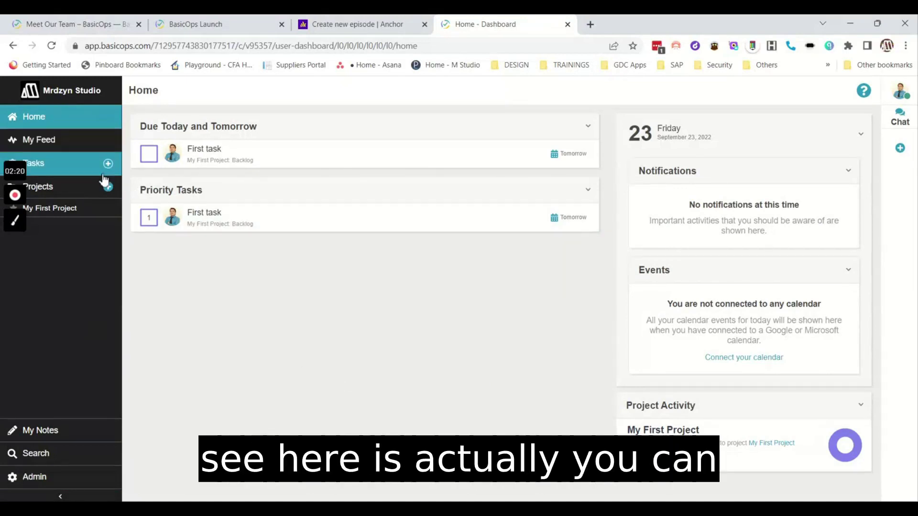
pyautogui.click(76, 143)
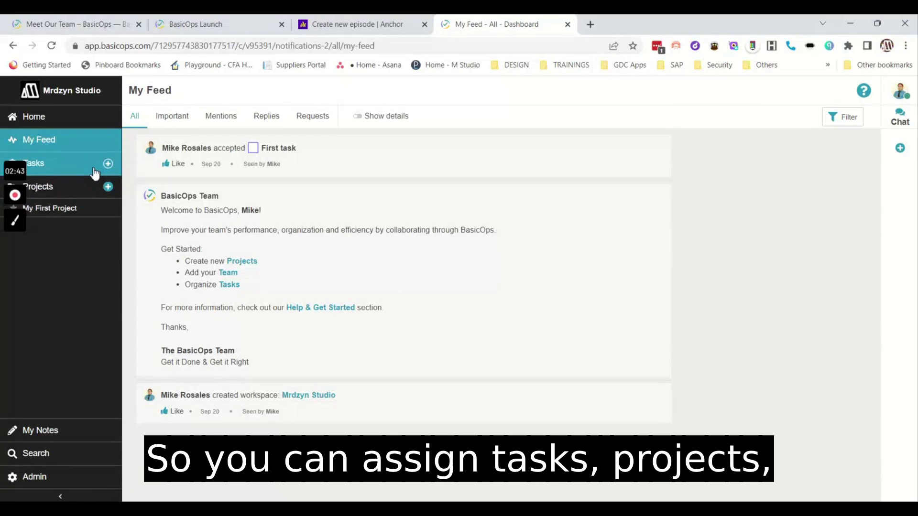
# Go to the Projects page listing My First Project.
pyautogui.click(82, 193)
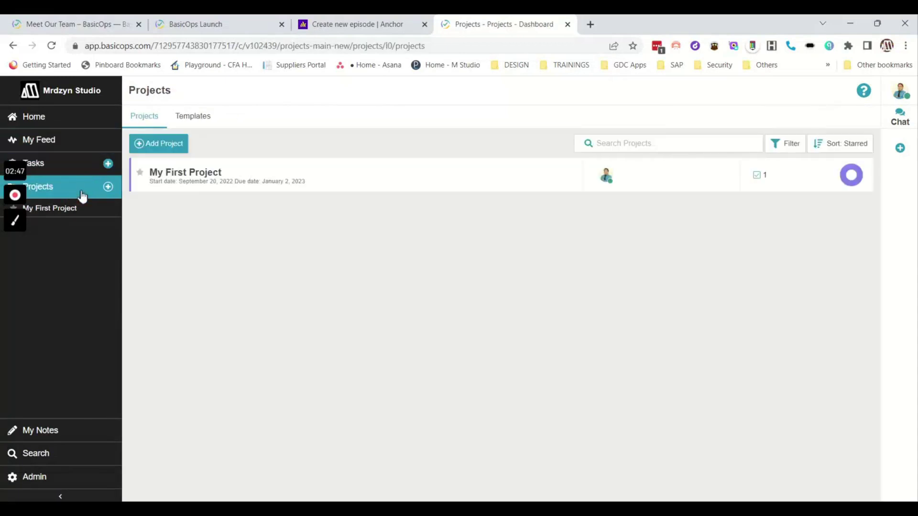
# Look over the Templates tab's Add Template options, then open My First Project from Projects.
pyautogui.click(212, 128)
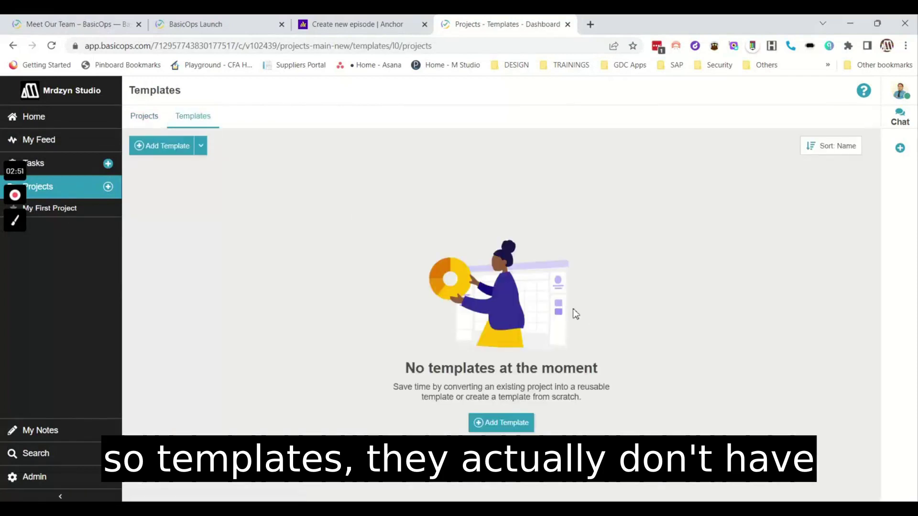
pyautogui.click(205, 152)
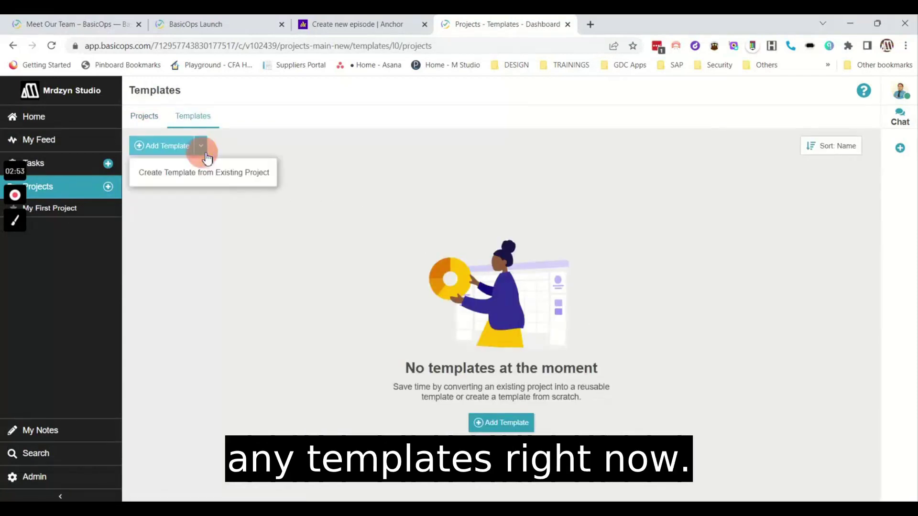
pyautogui.click(492, 207)
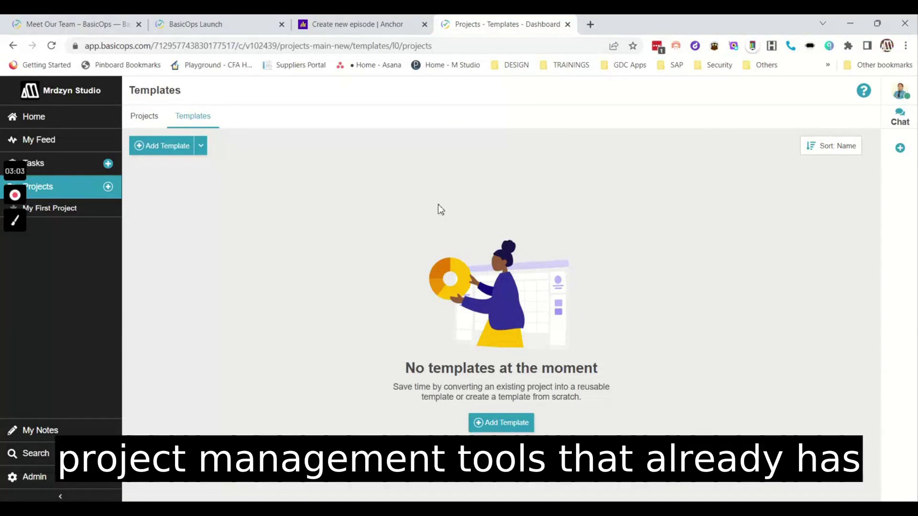
pyautogui.click(143, 121)
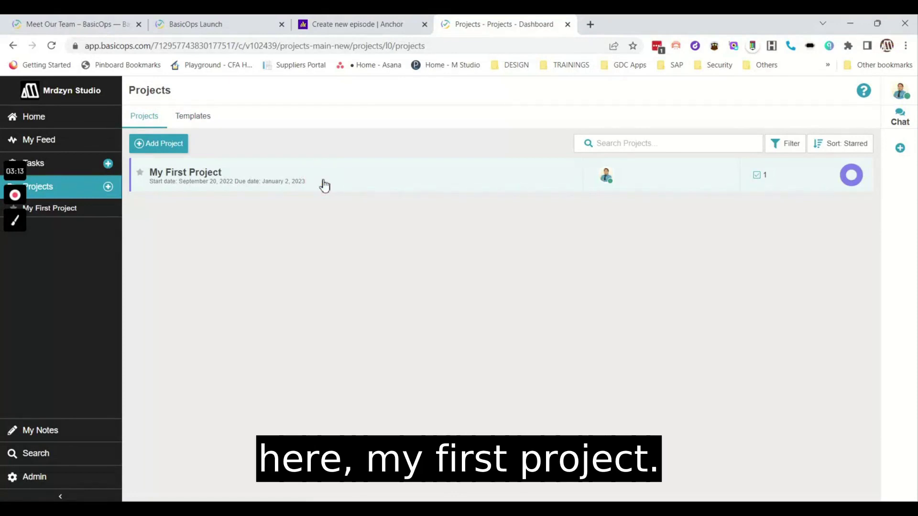
pyautogui.click(324, 185)
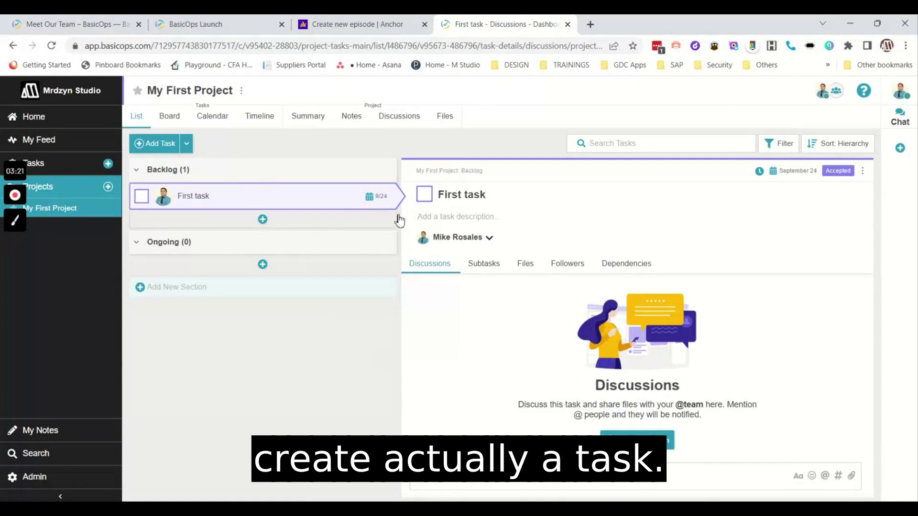
# Show My First Project as a Kanban board and begin a new section.
pyautogui.click(173, 124)
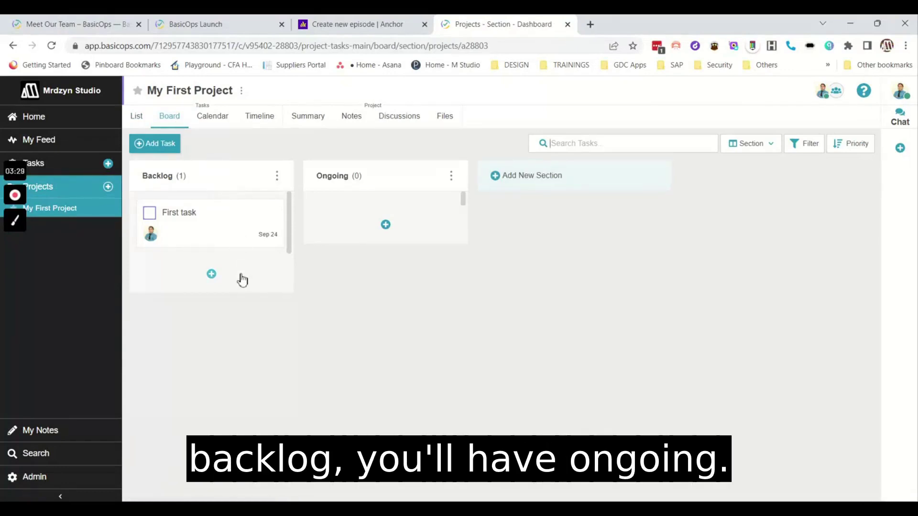
pyautogui.click(584, 183)
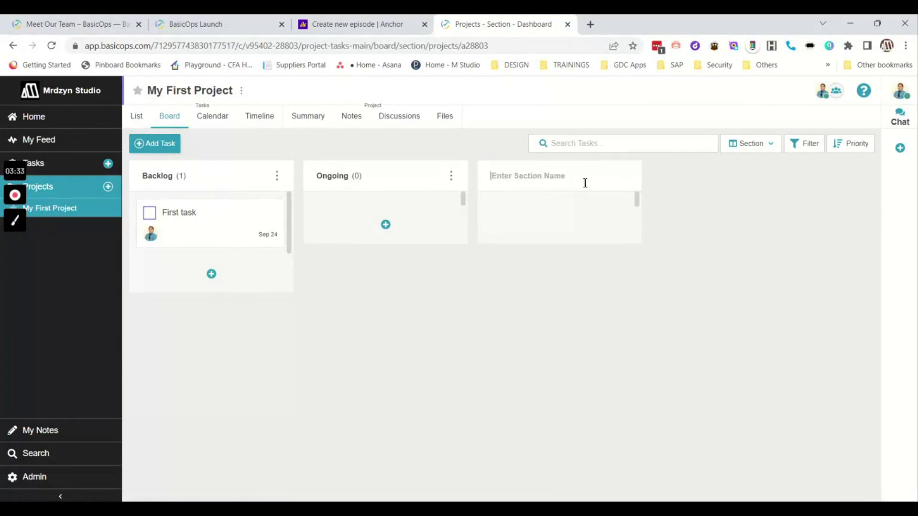
# Create 'Under Testing' and 'Go Live' board sections, then open First task.
pyautogui.click(585, 182)
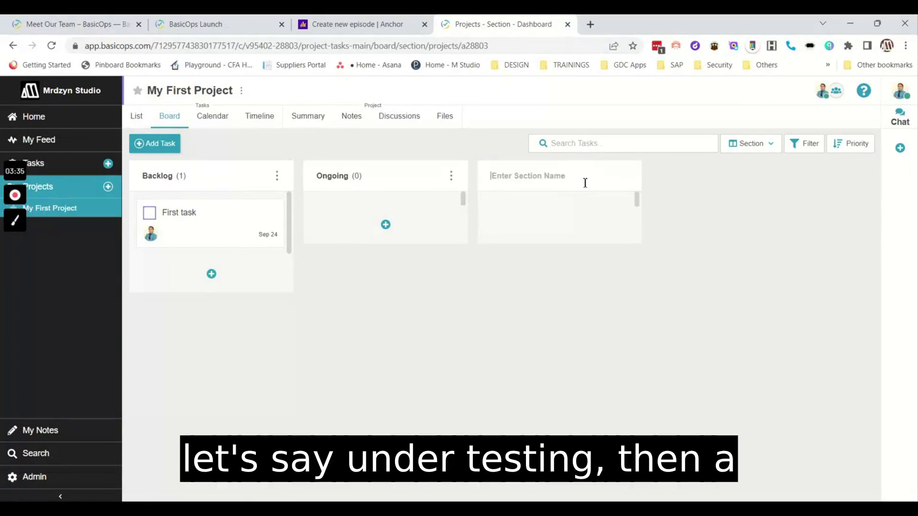
pyautogui.write('Under Testing')
pyautogui.press('Return')
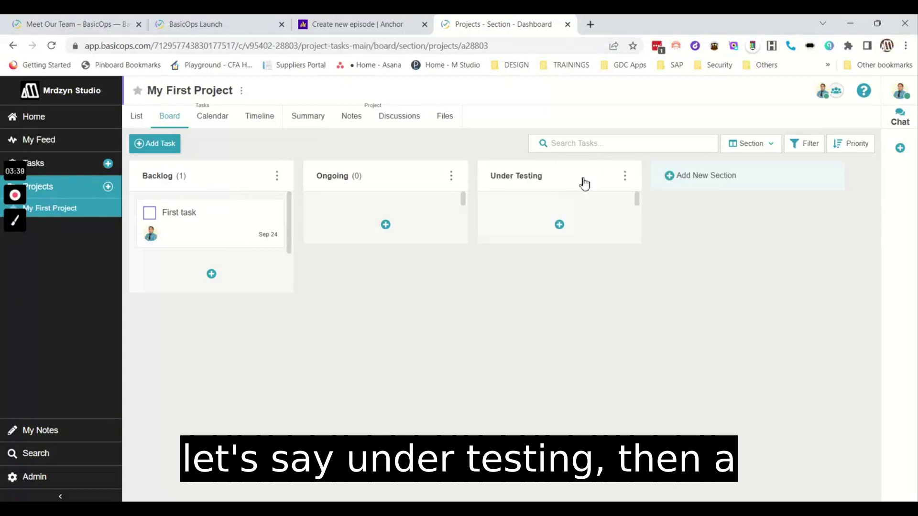
pyautogui.click(714, 180)
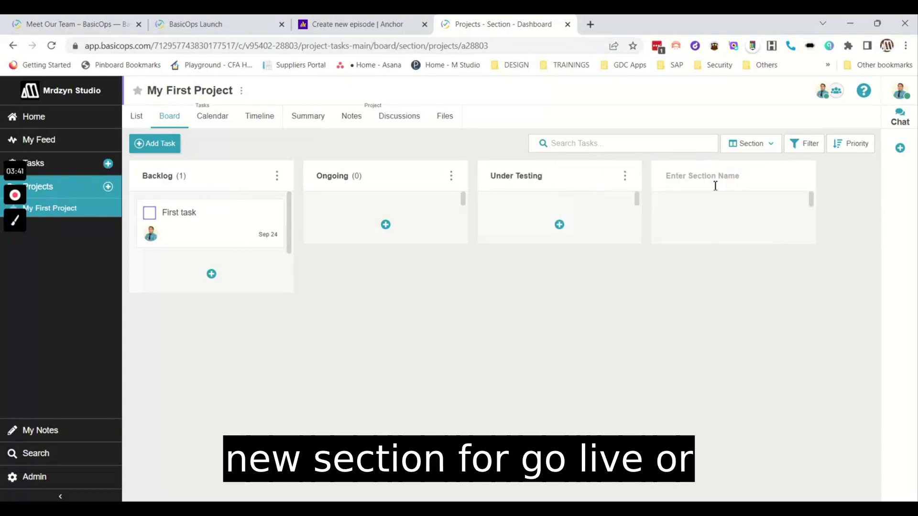
pyautogui.write('Go Live')
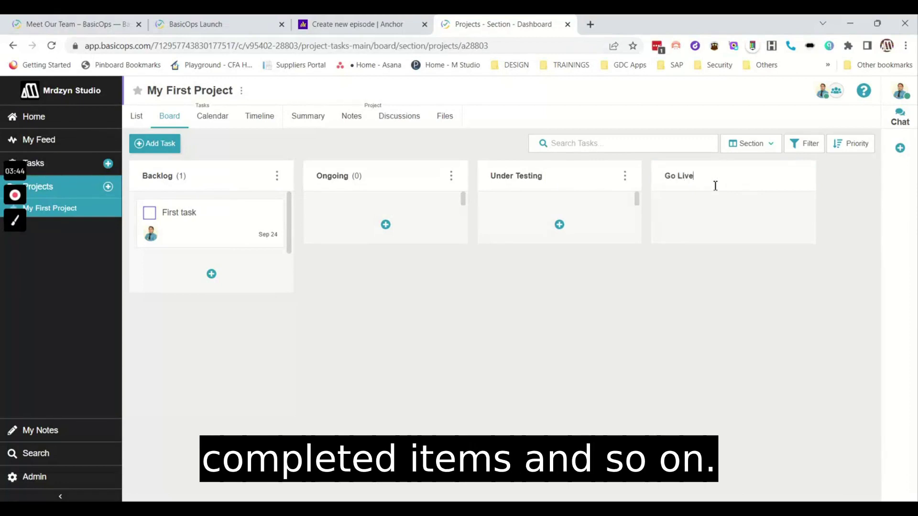
pyautogui.press('Return')
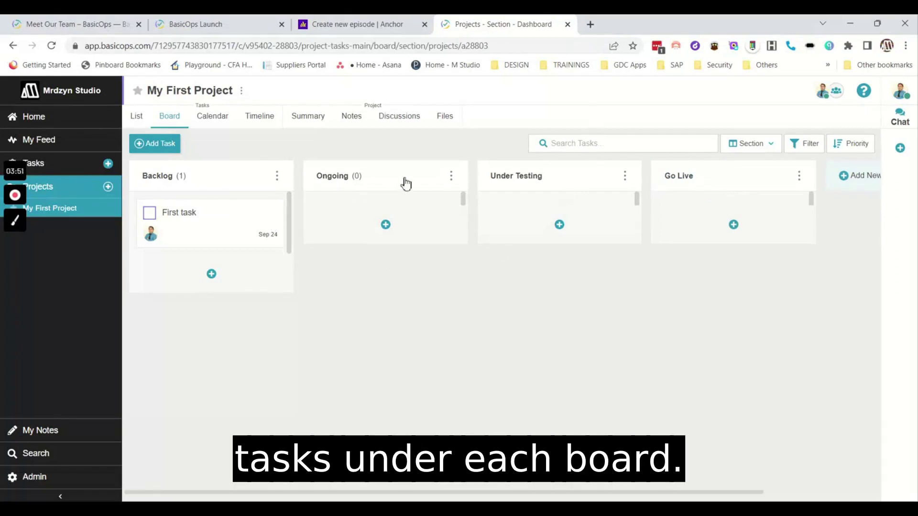
pyautogui.click(217, 223)
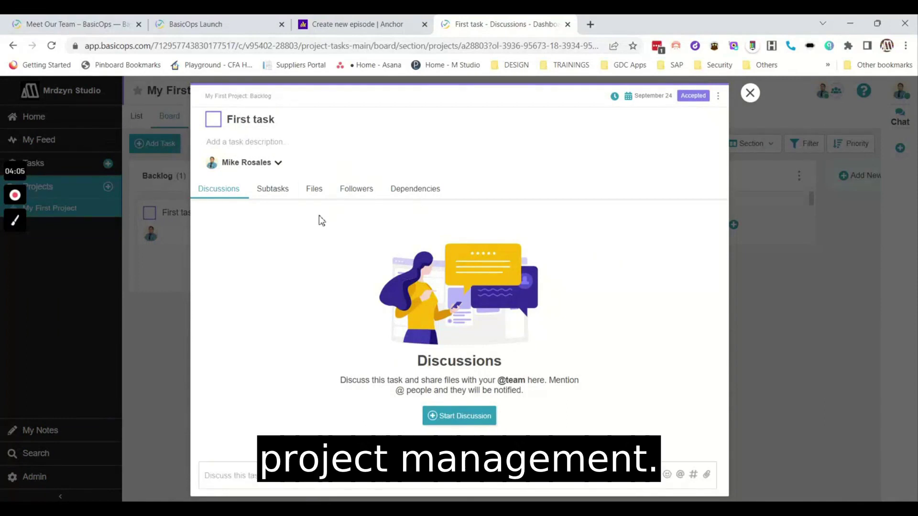
# Start a discussion on First task and post 'This is a discussion'.
pyautogui.click(452, 419)
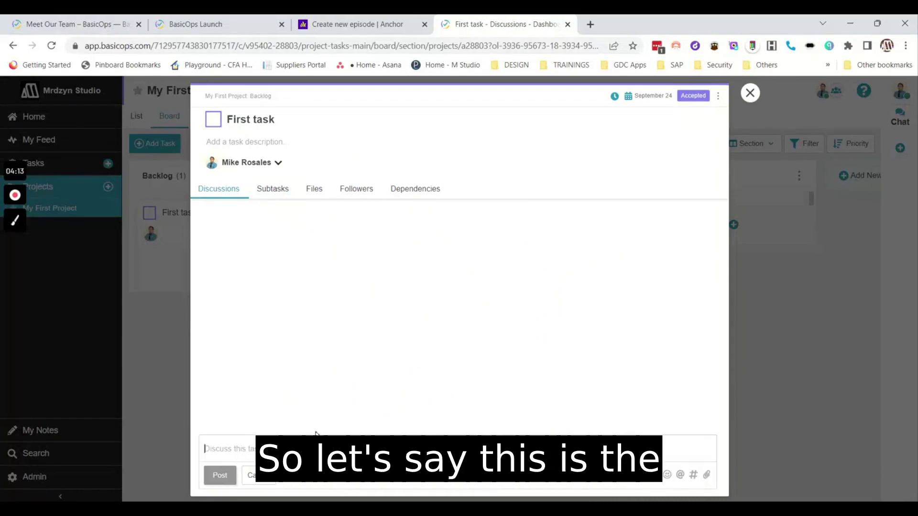
pyautogui.write('Th')
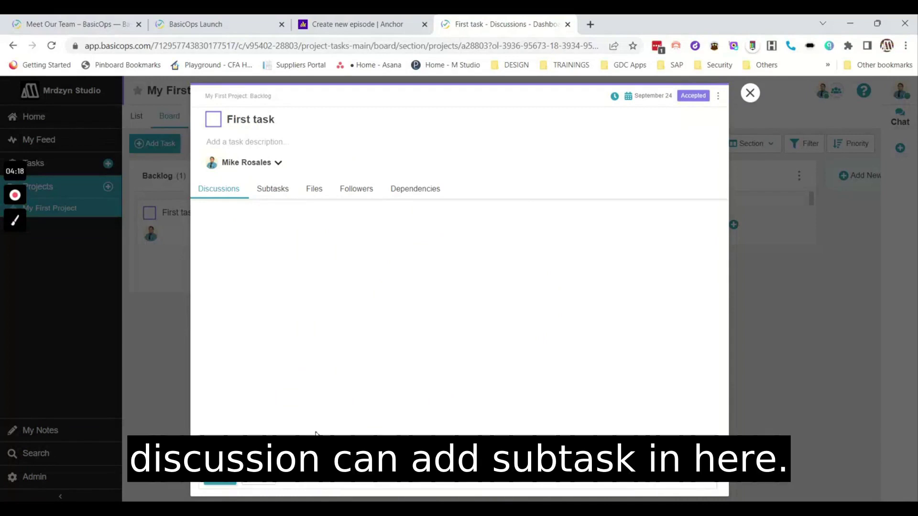
pyautogui.click(220, 484)
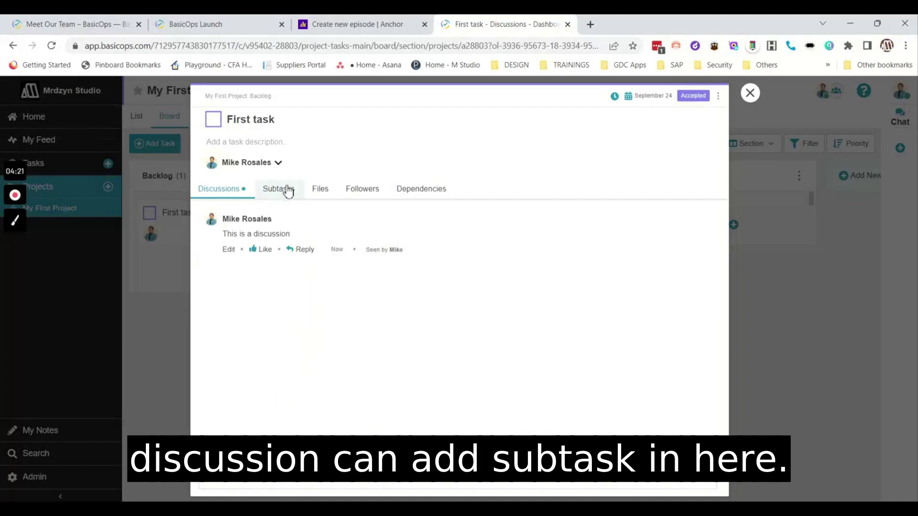
# Add subtasks 'First Subtask', 'Second One' and 'Third and Last' to First task.
pyautogui.click(287, 190)
pyautogui.click(469, 427)
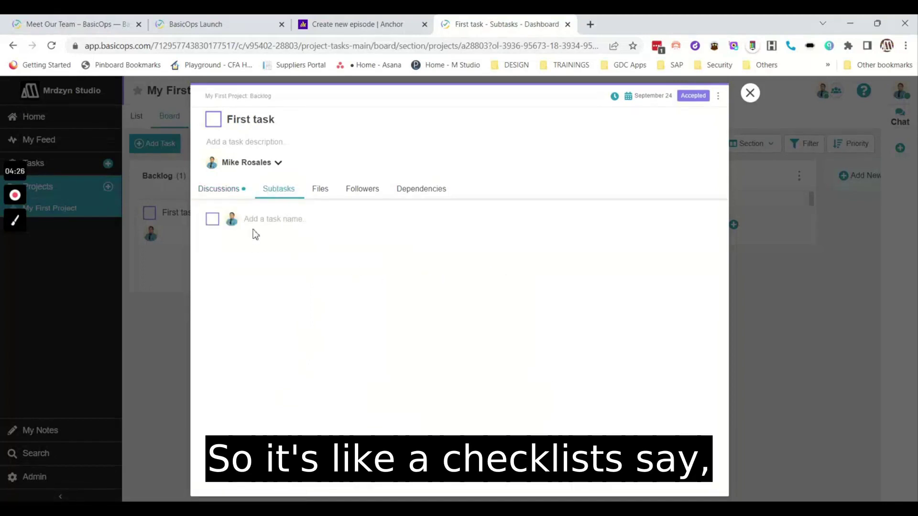
pyautogui.write('First ')
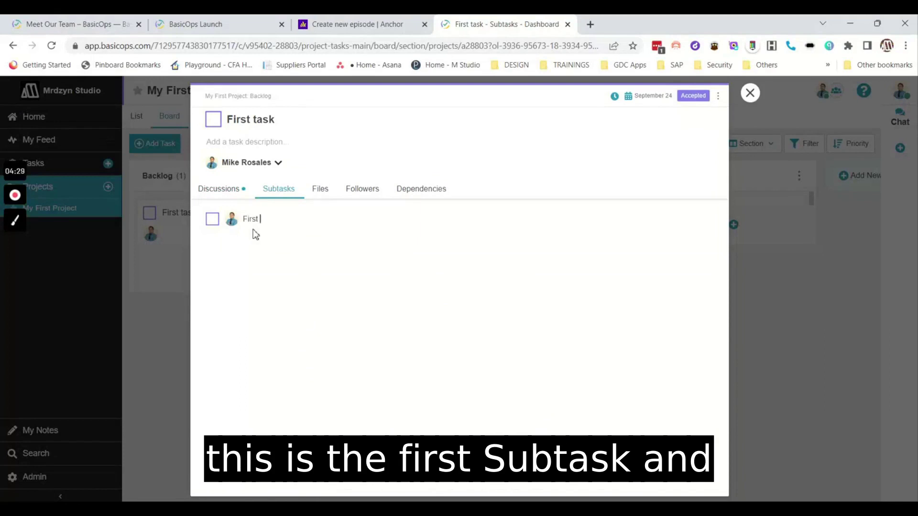
pyautogui.write('Subtask')
pyautogui.press('Return')
pyautogui.write('Se')
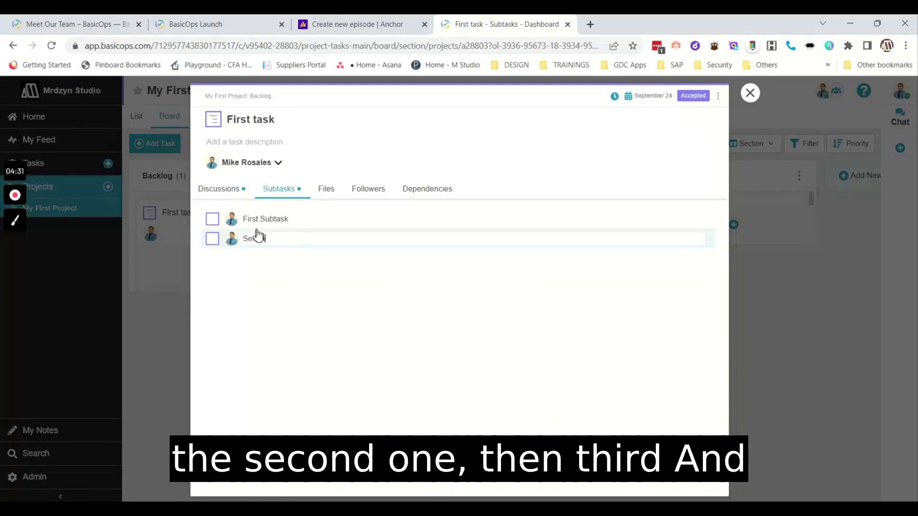
pyautogui.write('cond One')
pyautogui.press('Return')
pyautogui.write('Third')
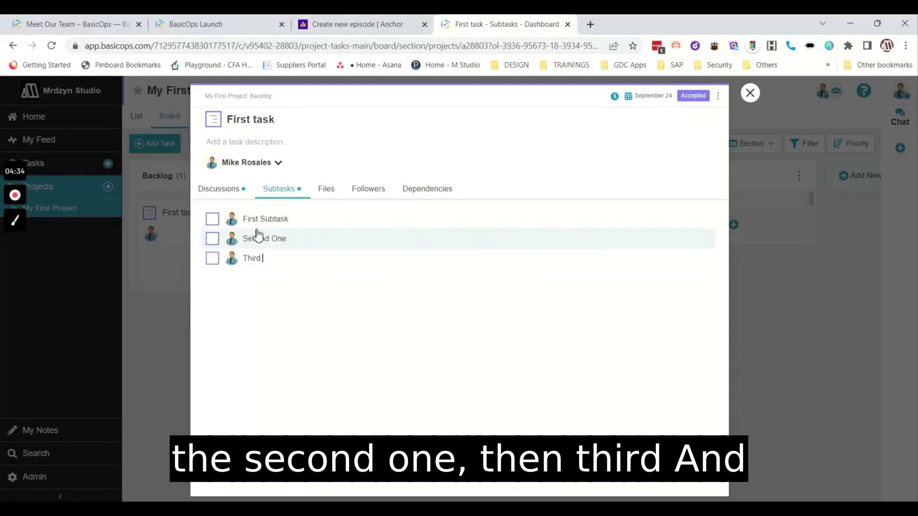
pyautogui.write(' and Last')
pyautogui.press('Return')
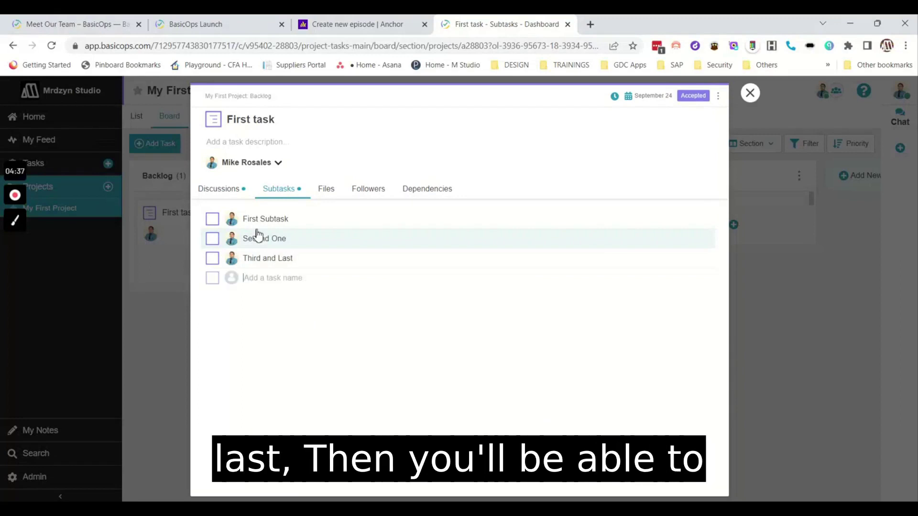
# Review First task's Files, Add File options, Followers and Dependencies tabs.
pyautogui.click(331, 196)
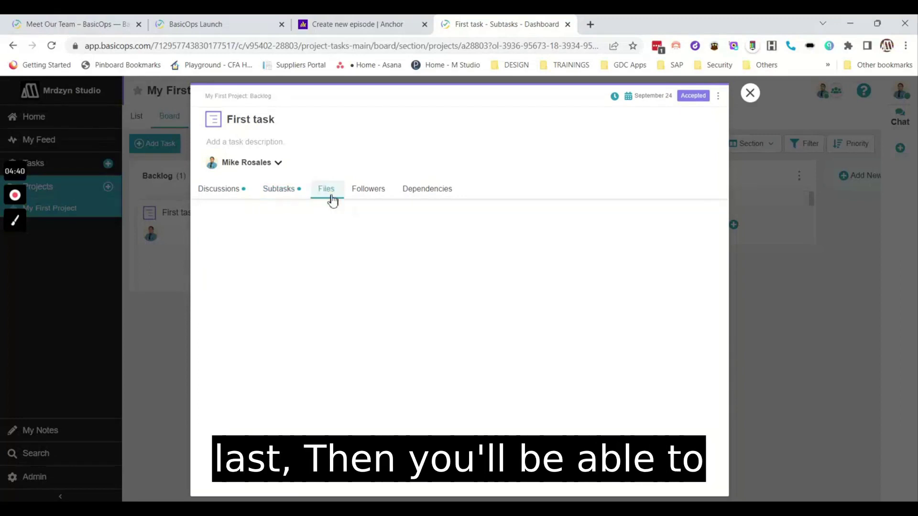
pyautogui.click(239, 220)
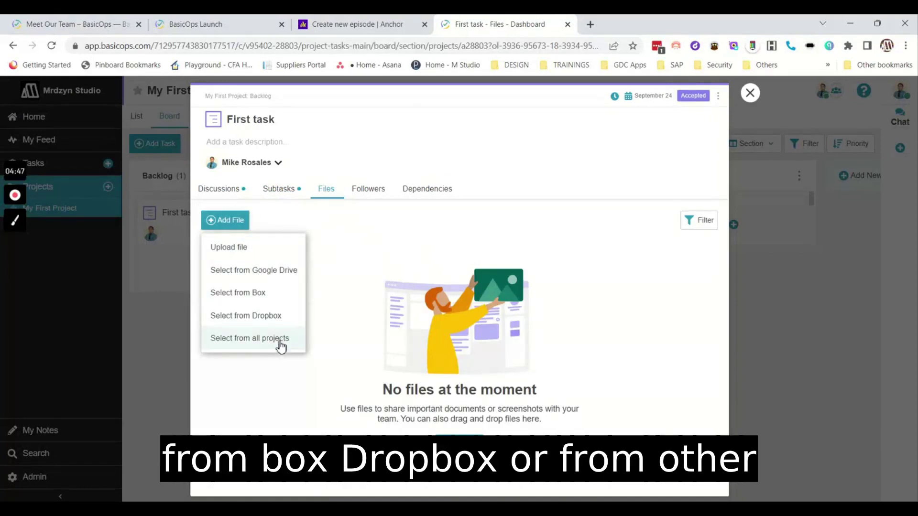
pyautogui.click(377, 195)
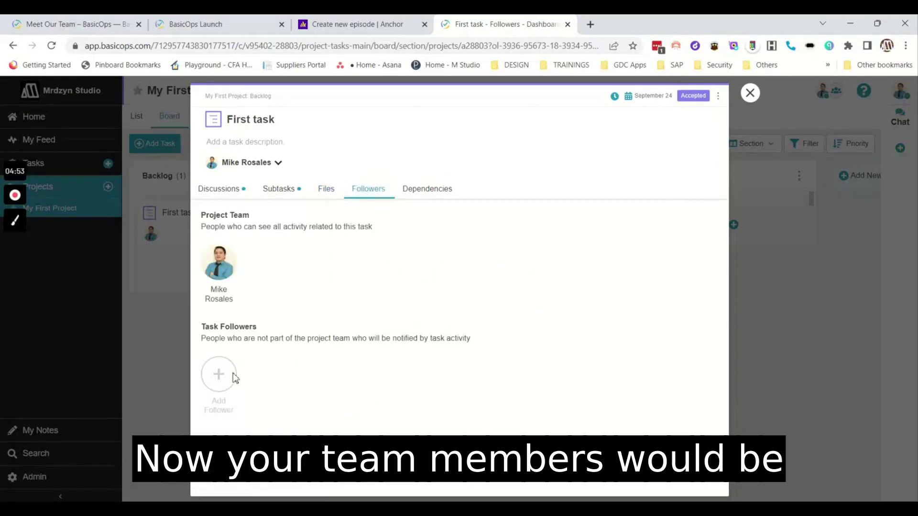
pyautogui.click(431, 191)
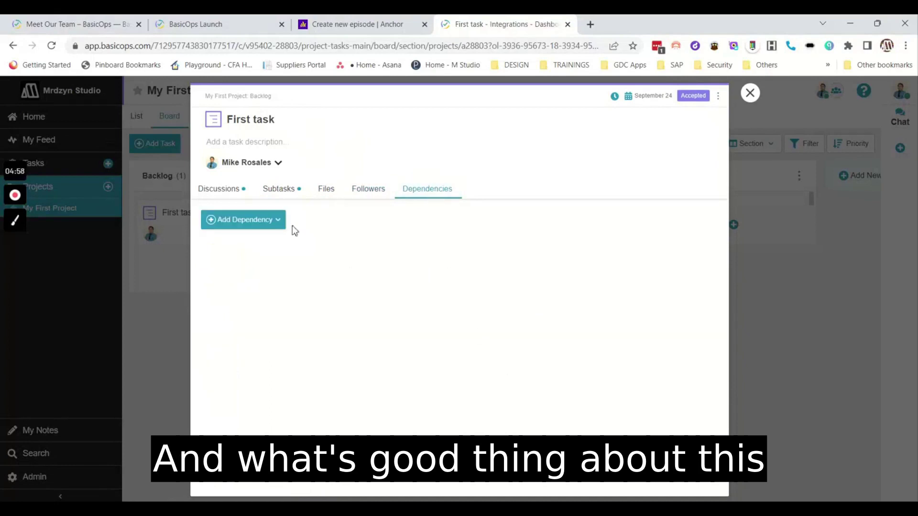
# Check the Add Dependency type options and dismiss them without linking any dependency.
pyautogui.click(278, 220)
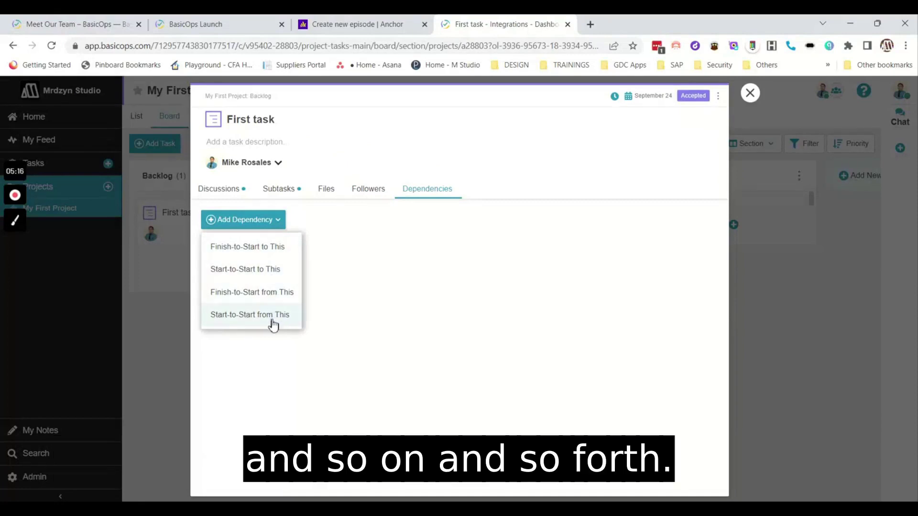
pyautogui.click(634, 104)
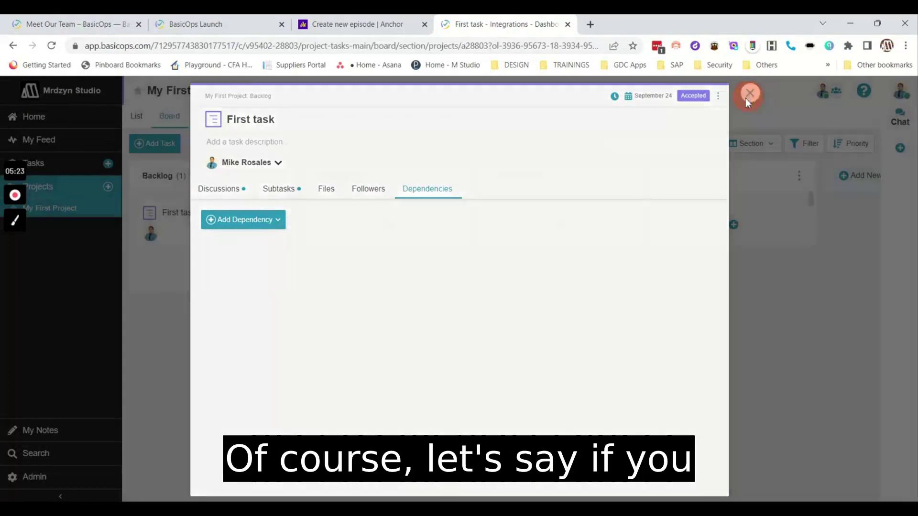
# Add a 'Second Task' card under First task in Backlog and close the blank task window.
pyautogui.click(748, 96)
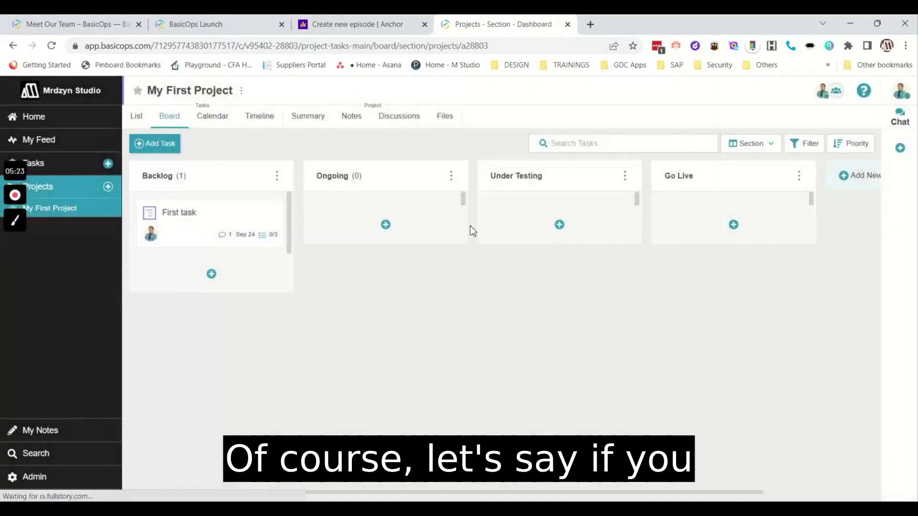
pyautogui.click(209, 281)
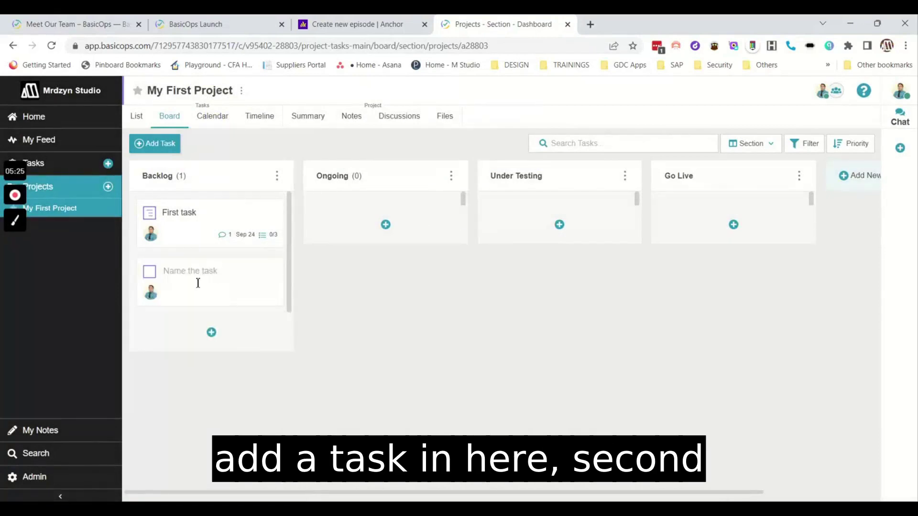
pyautogui.write('Second Task')
pyautogui.press('Return')
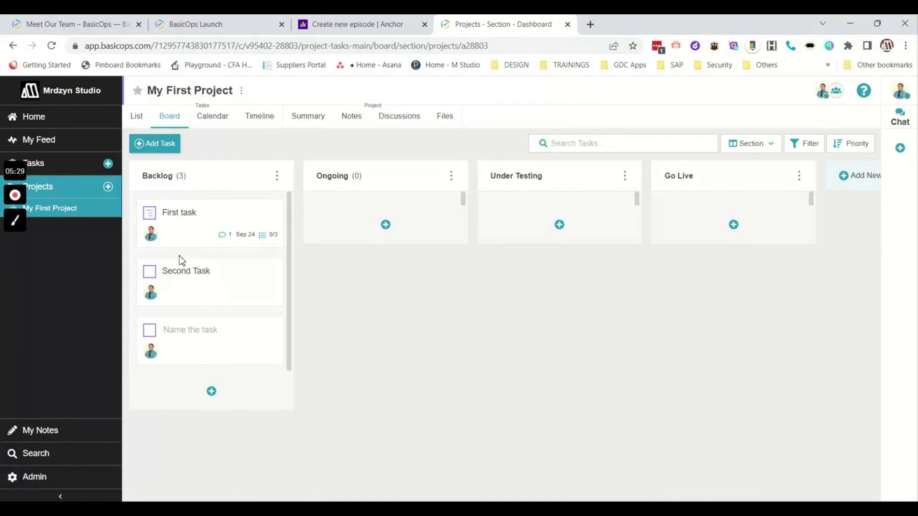
pyautogui.click(198, 281)
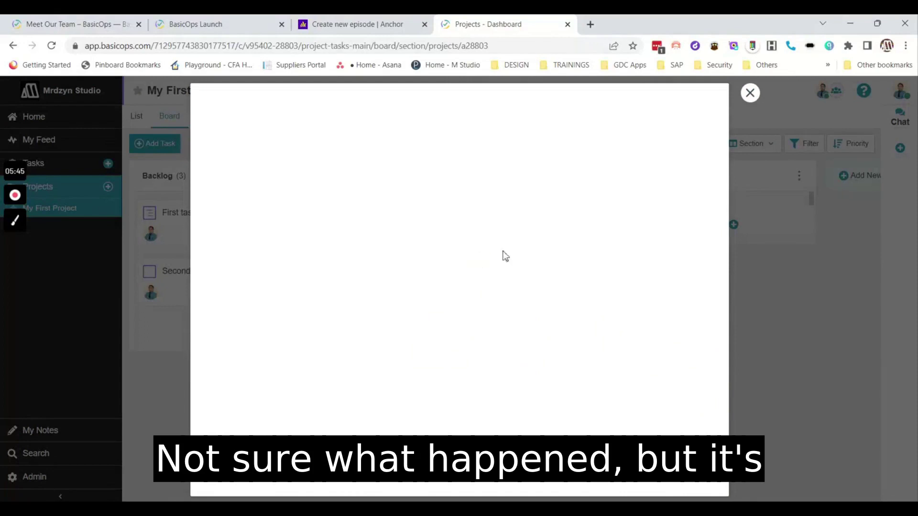
pyautogui.click(752, 93)
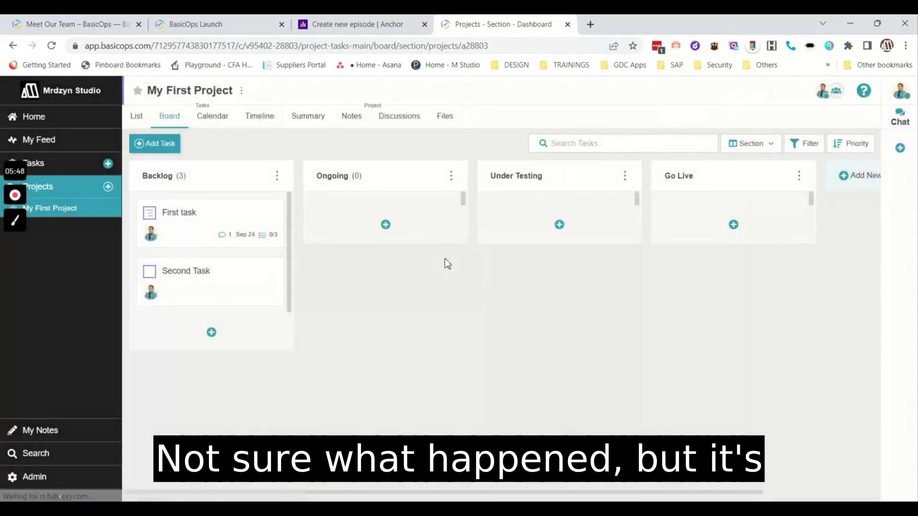
# Check the First task and Second Task details, then switch to the project Calendar.
pyautogui.click(203, 224)
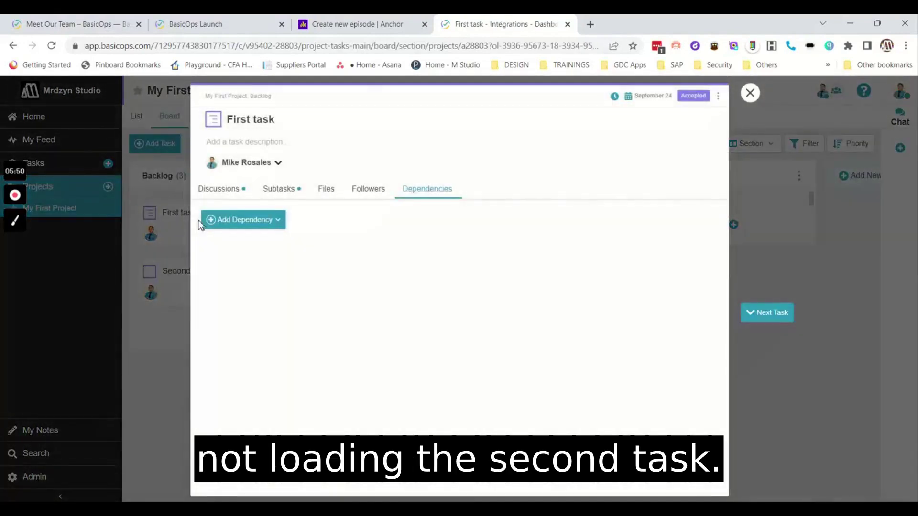
pyautogui.click(750, 93)
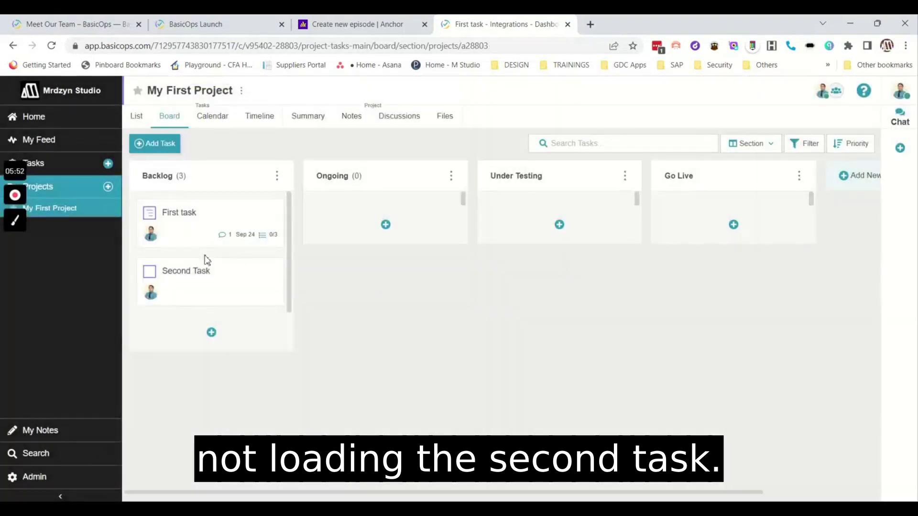
pyautogui.click(196, 269)
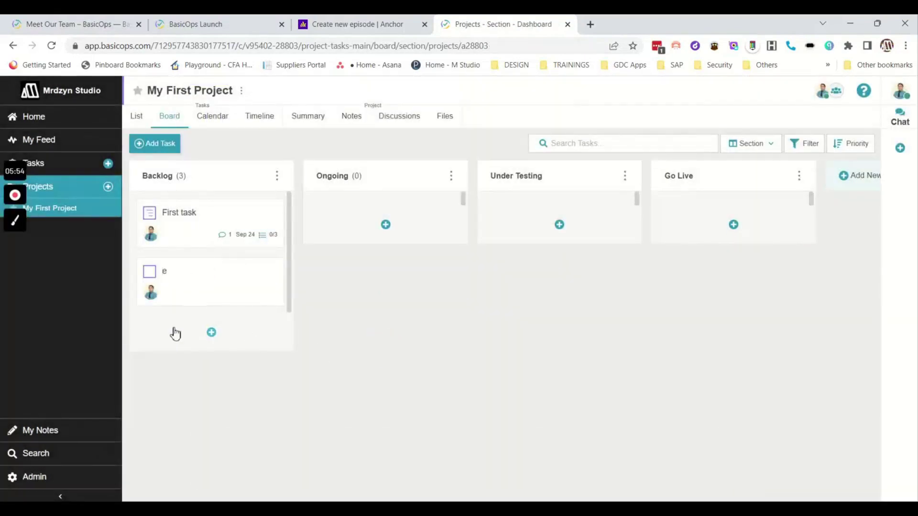
pyautogui.click(164, 301)
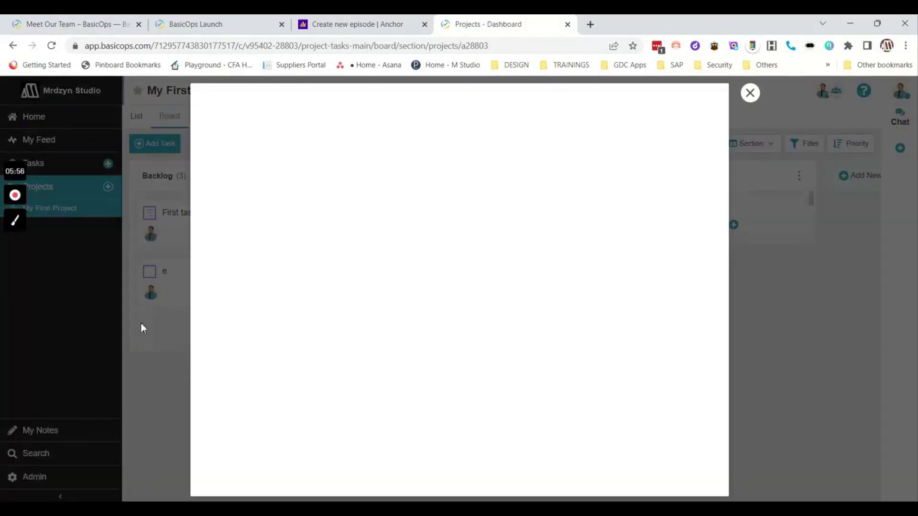
pyautogui.click(133, 330)
pyautogui.click(748, 100)
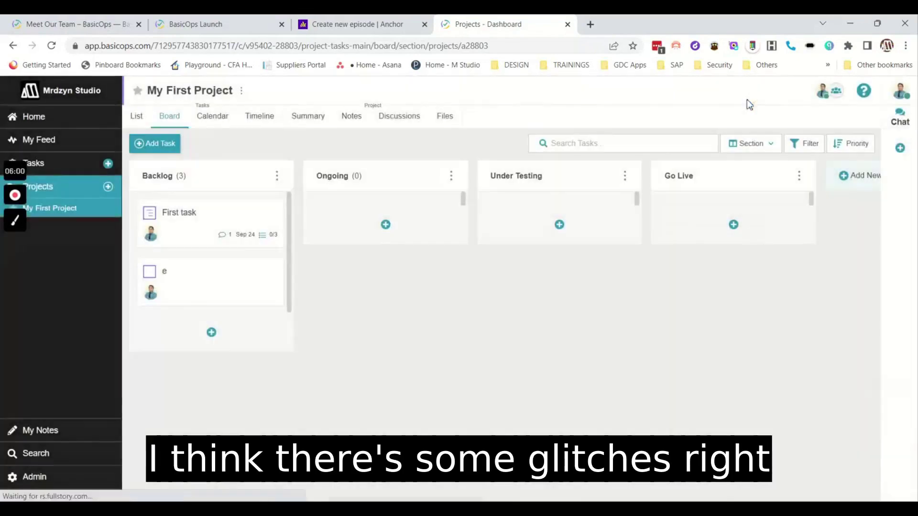
pyautogui.click(227, 123)
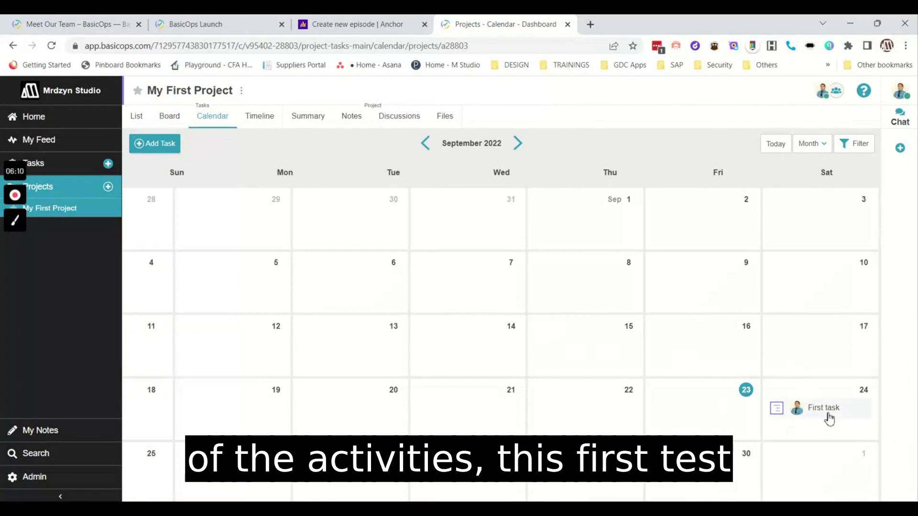
# Show My First Project's Timeline scaled by Months, then bring up the Summary overview.
pyautogui.moveTo(843, 417)
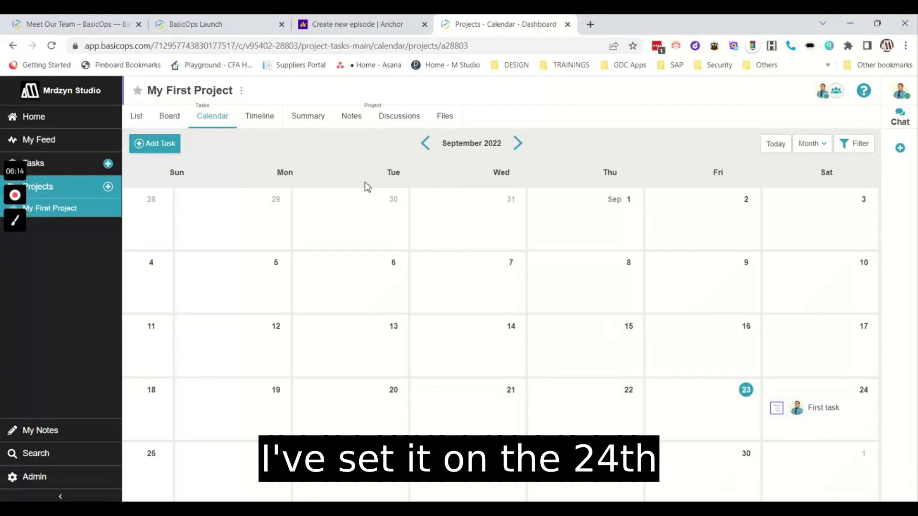
pyautogui.click(262, 119)
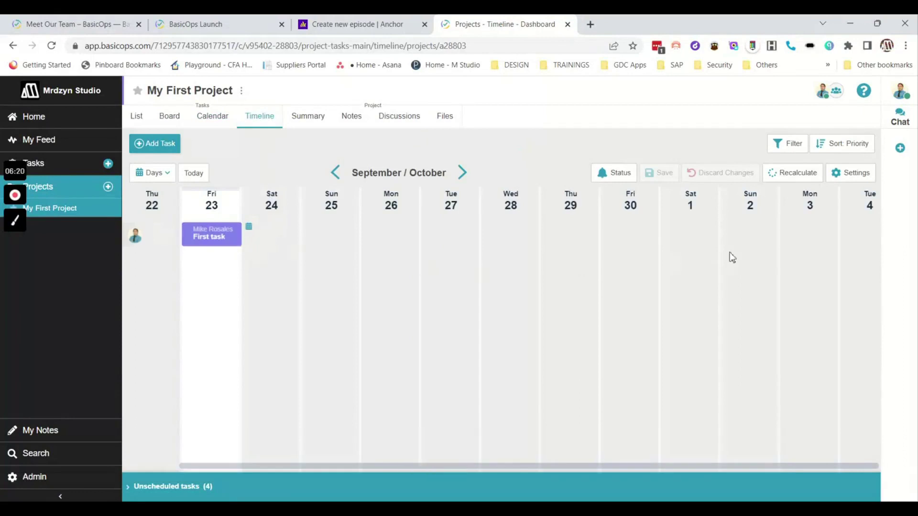
pyautogui.click(155, 174)
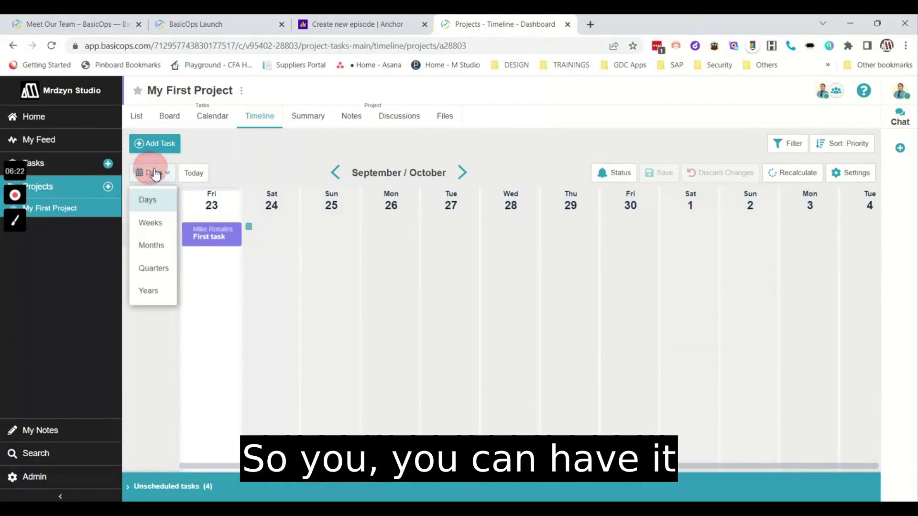
pyautogui.click(152, 246)
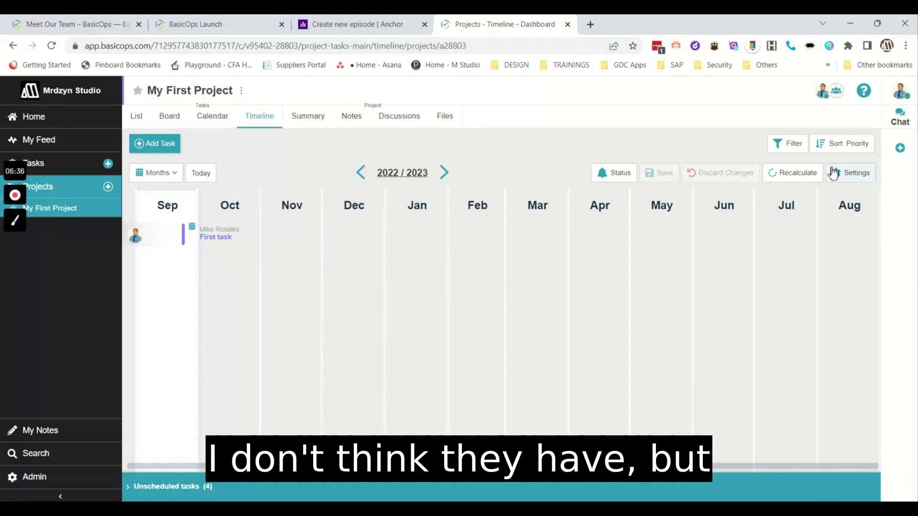
pyautogui.click(310, 123)
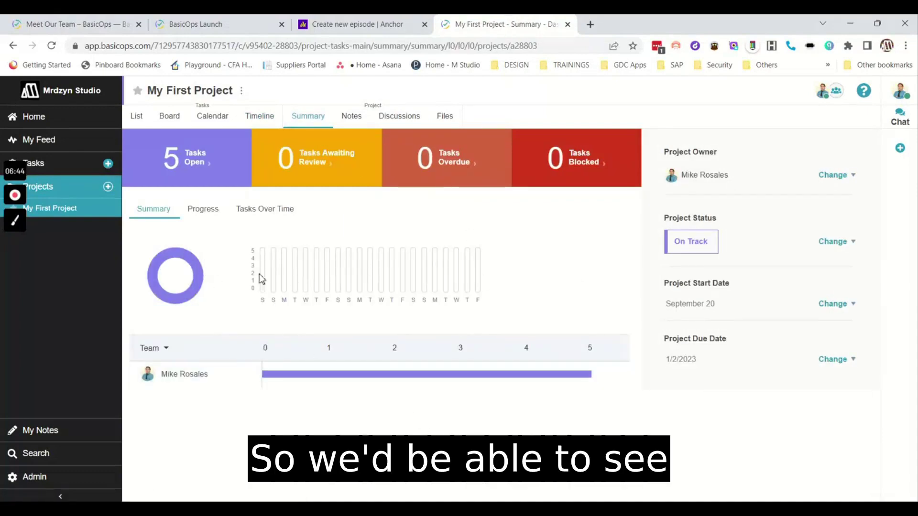
# Show the Summary's Progress view and review the status choices, leaving it On Track.
pyautogui.click(209, 212)
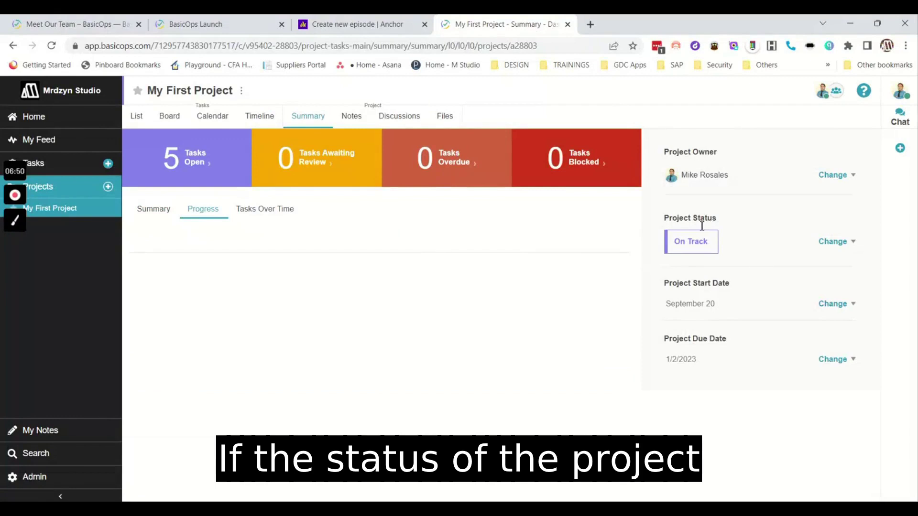
pyautogui.click(848, 248)
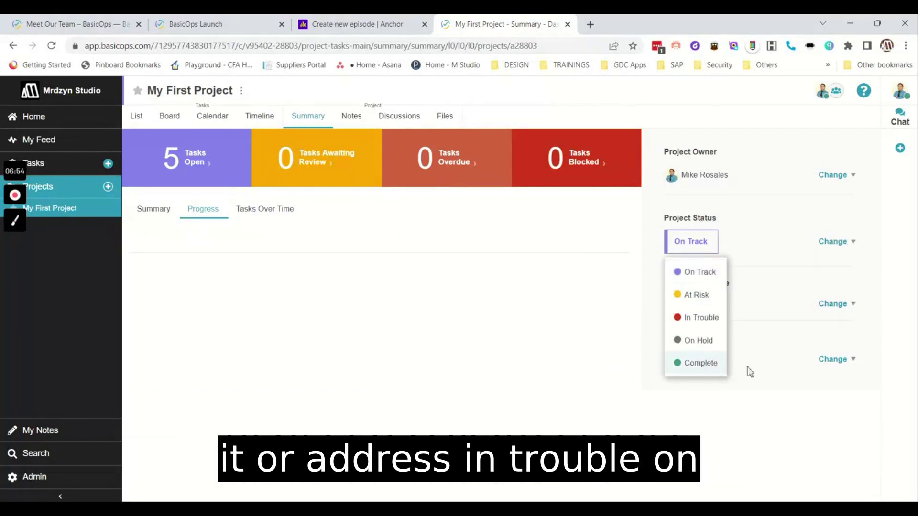
pyautogui.click(643, 321)
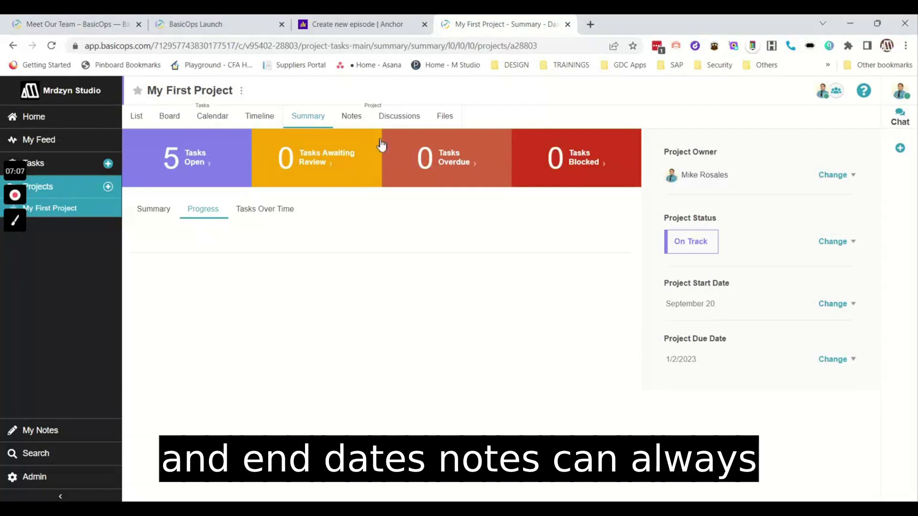
# Browse the Notes, Discussions and Files tabs, bring up Chat, then My Notes.
pyautogui.click(350, 117)
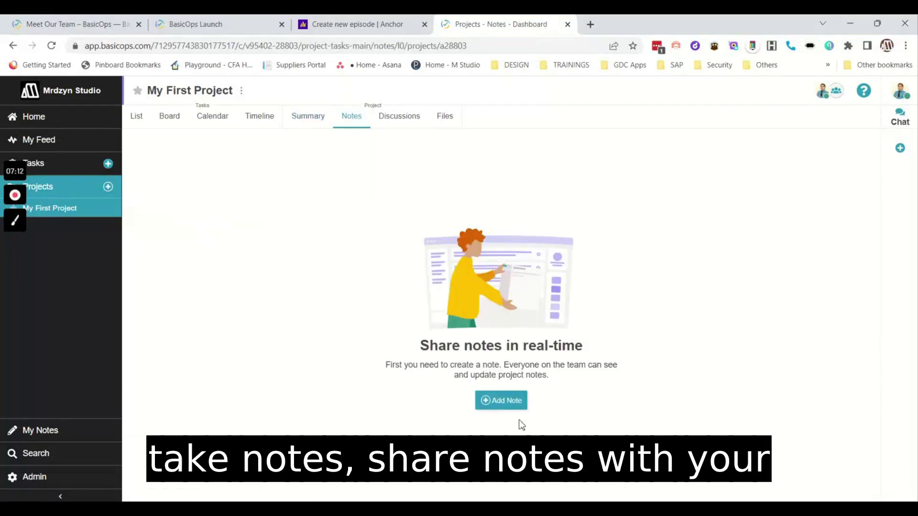
pyautogui.click(417, 129)
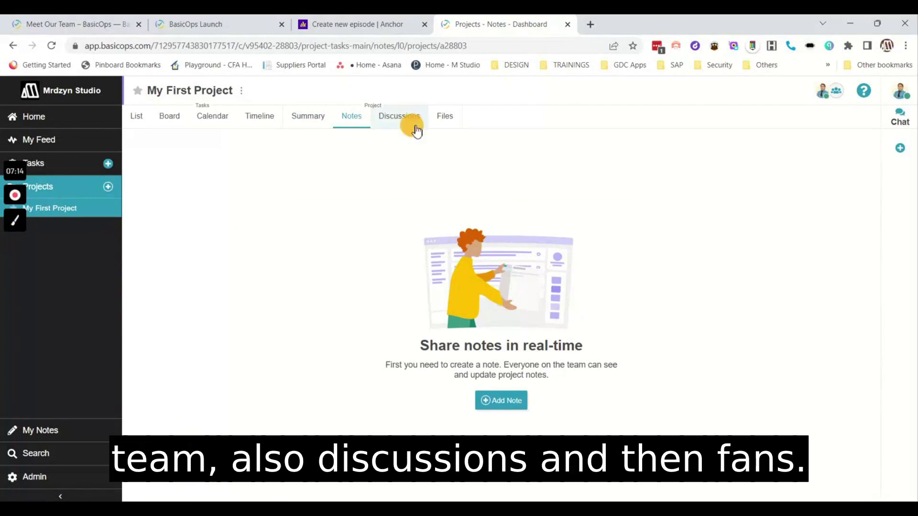
pyautogui.click(445, 128)
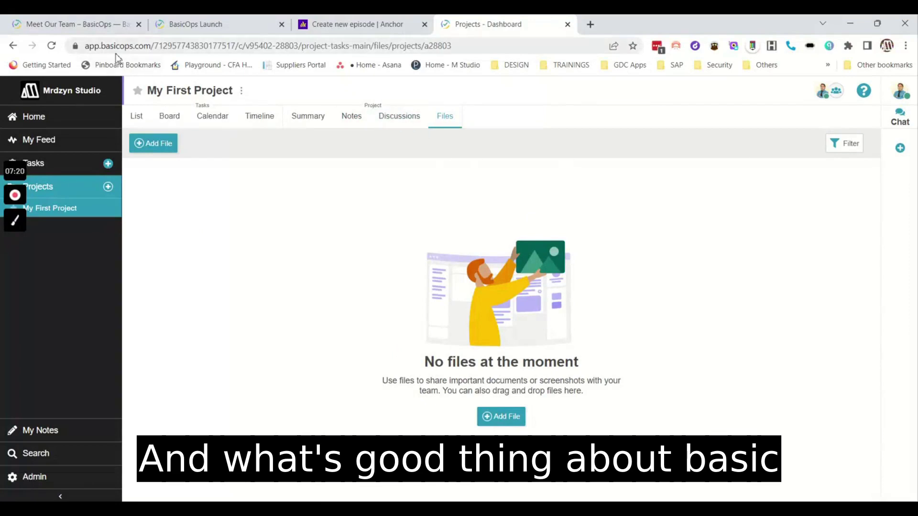
pyautogui.click(901, 120)
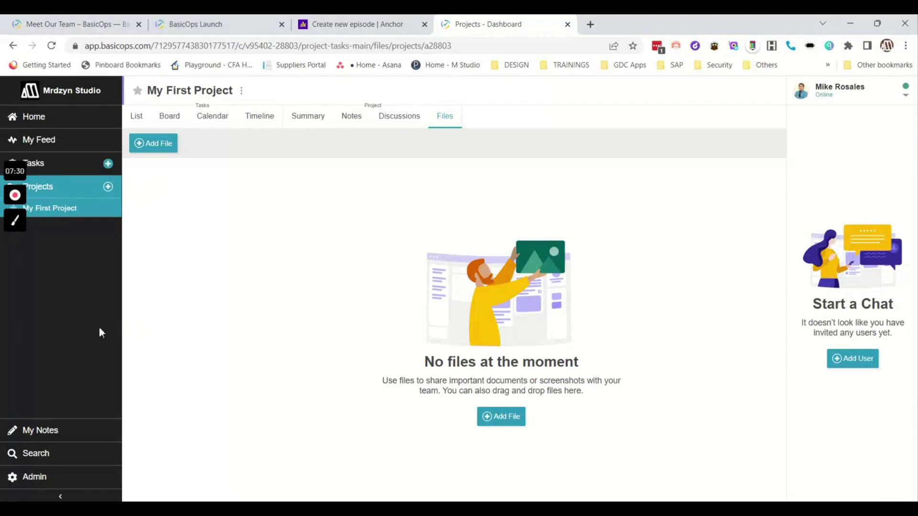
pyautogui.click(64, 437)
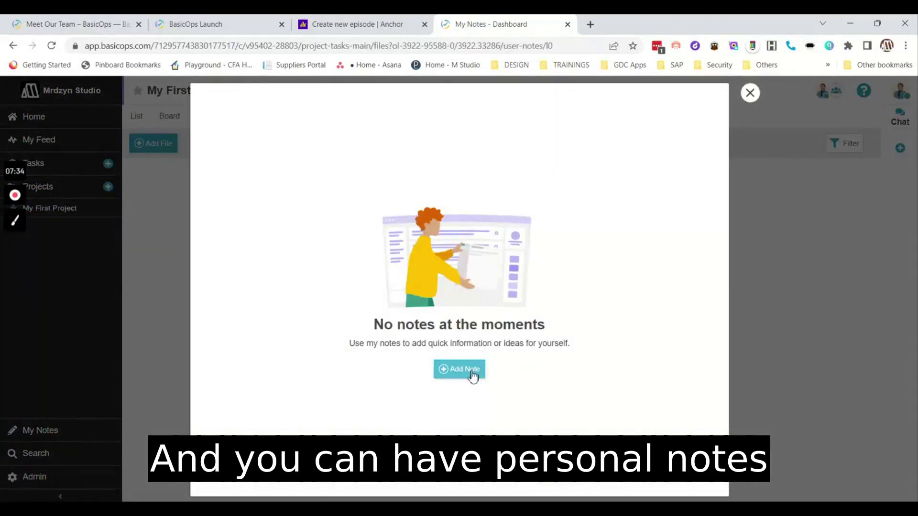
# Close the empty My Notes window and go to the Admin page's Users list.
pyautogui.click(751, 94)
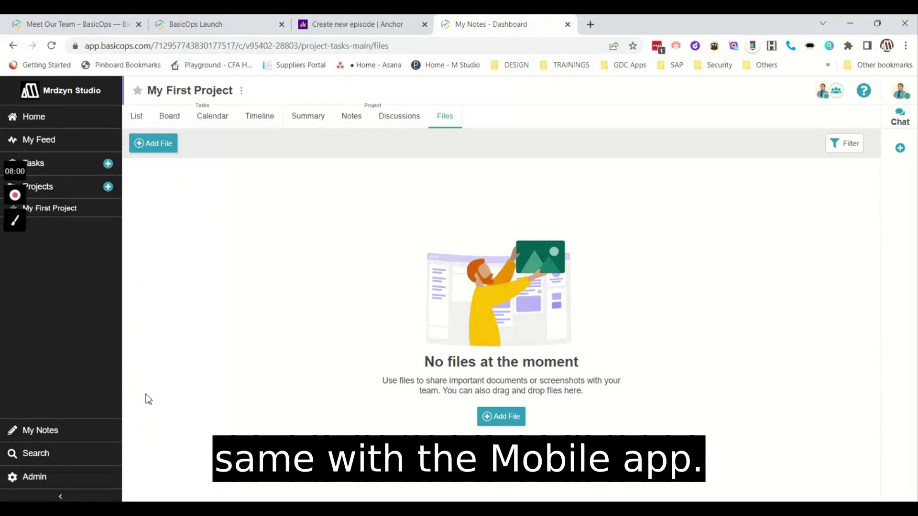
pyautogui.click(79, 477)
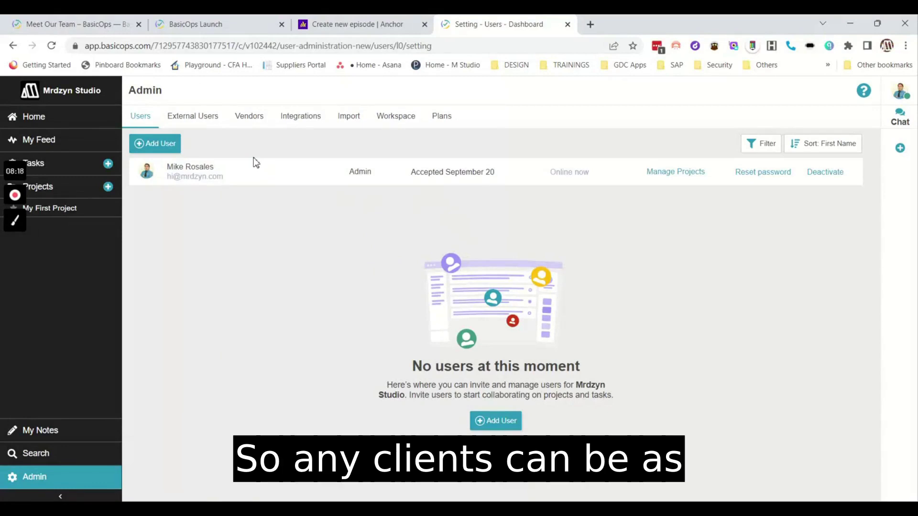
# Step through the Admin External Users, Vendors and Integrations tabs.
pyautogui.click(207, 119)
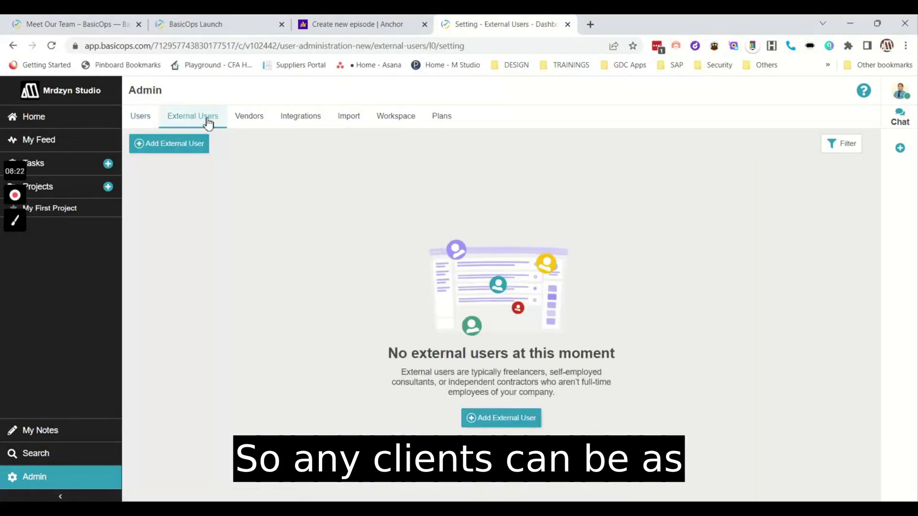
pyautogui.click(259, 126)
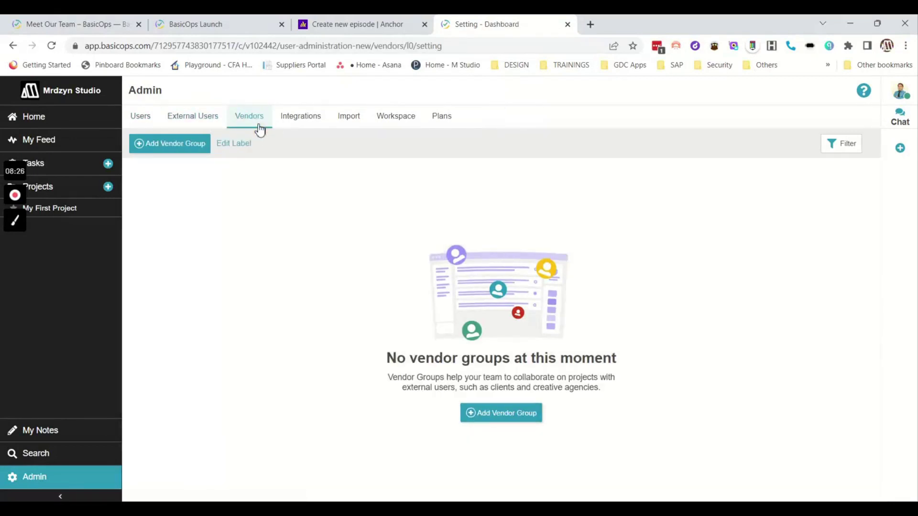
pyautogui.click(295, 125)
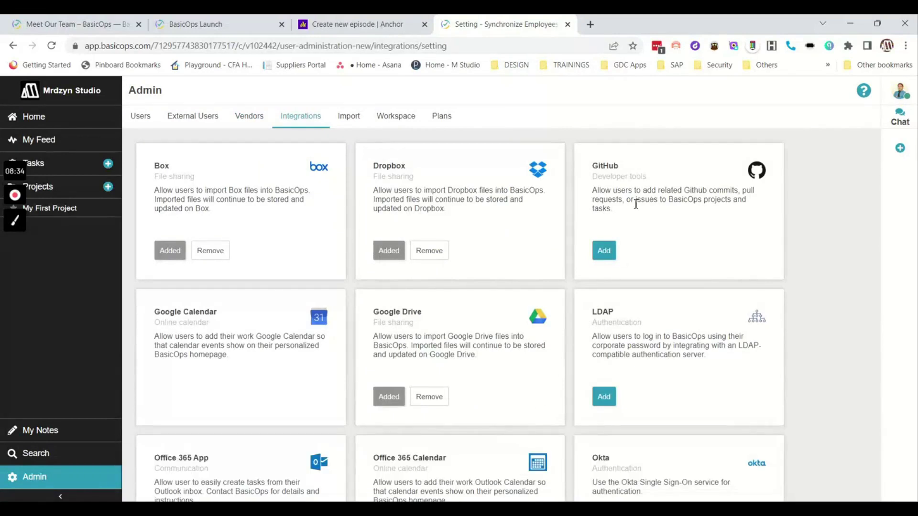
# Add the OneDrive card from the Integrations list.
pyautogui.scroll(-3, 746, 280)
pyautogui.scroll(3, 745, 281)
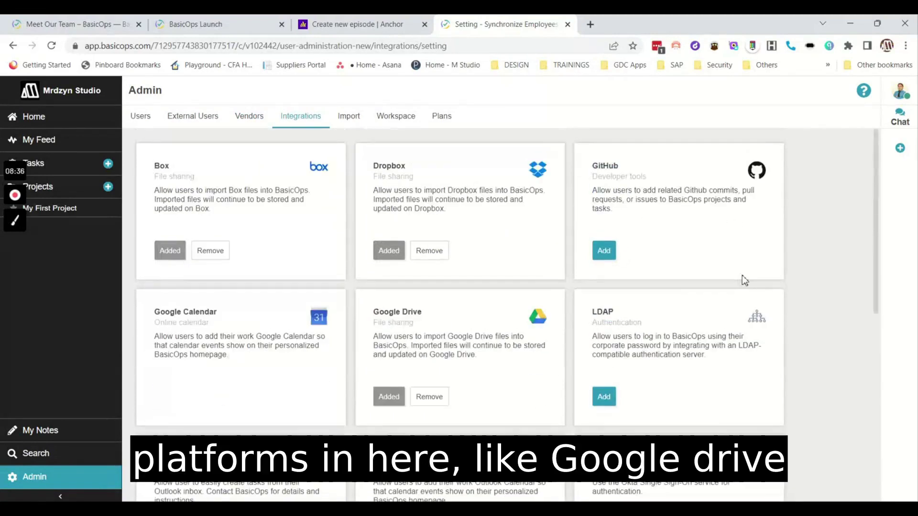
pyautogui.scroll(-6, 744, 280)
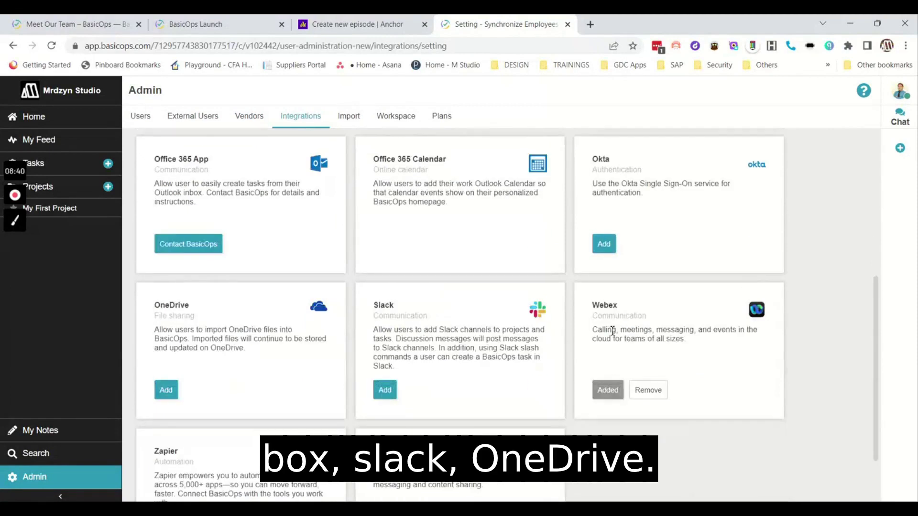
pyautogui.scroll(-2, 292, 399)
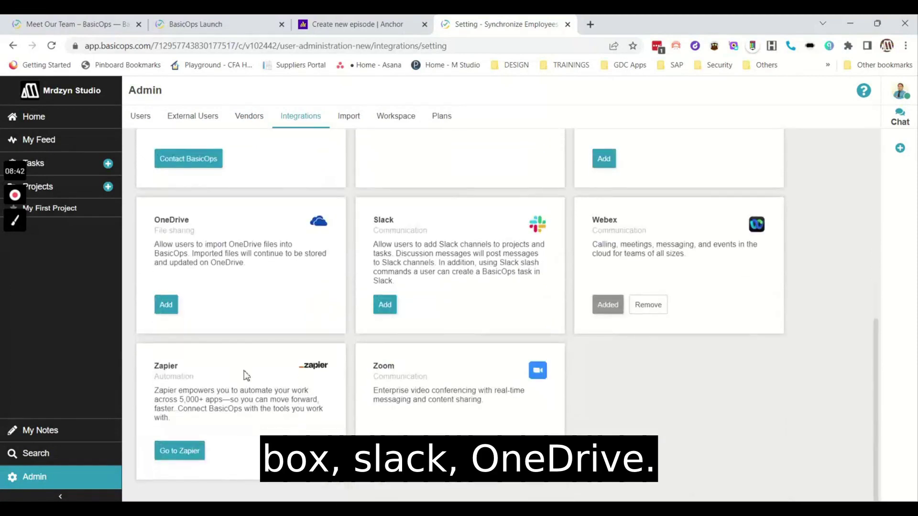
pyautogui.click(165, 306)
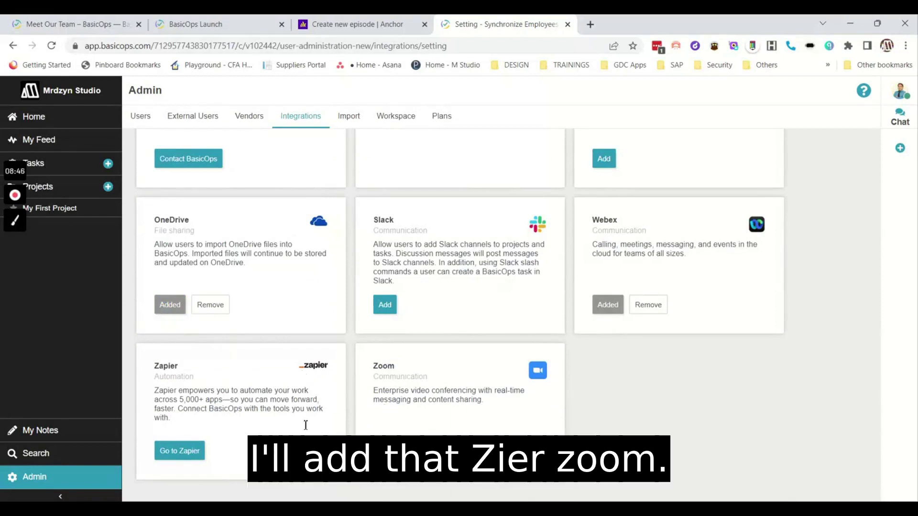
pyautogui.scroll(8, 780, 470)
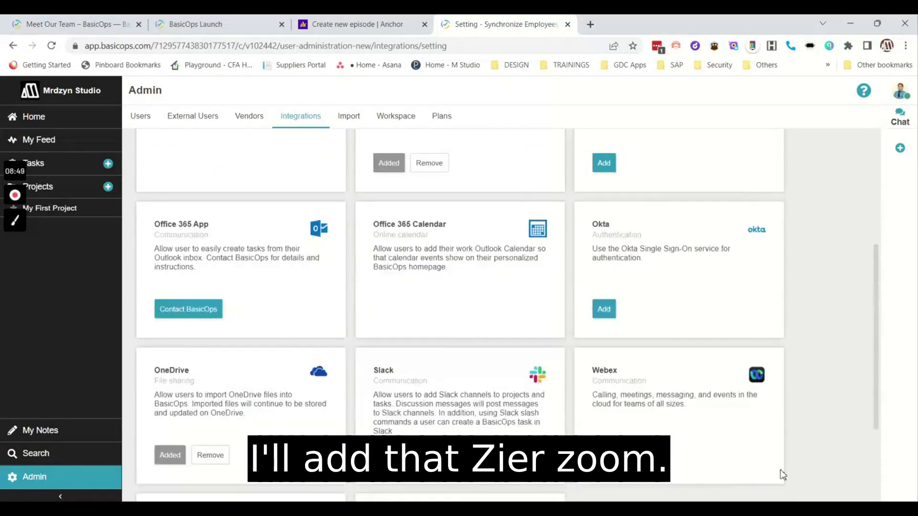
pyautogui.scroll(-6, 760, 373)
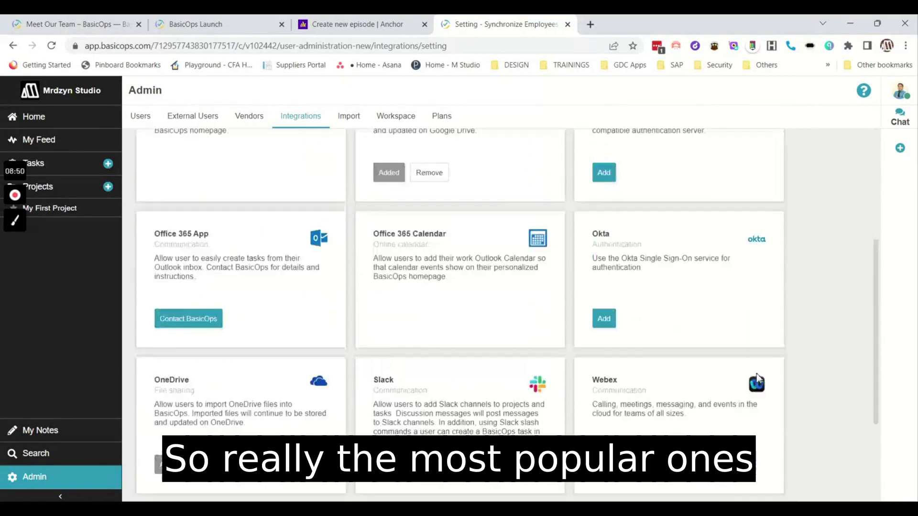
pyautogui.scroll(4, 758, 378)
pyautogui.scroll(2, 758, 378)
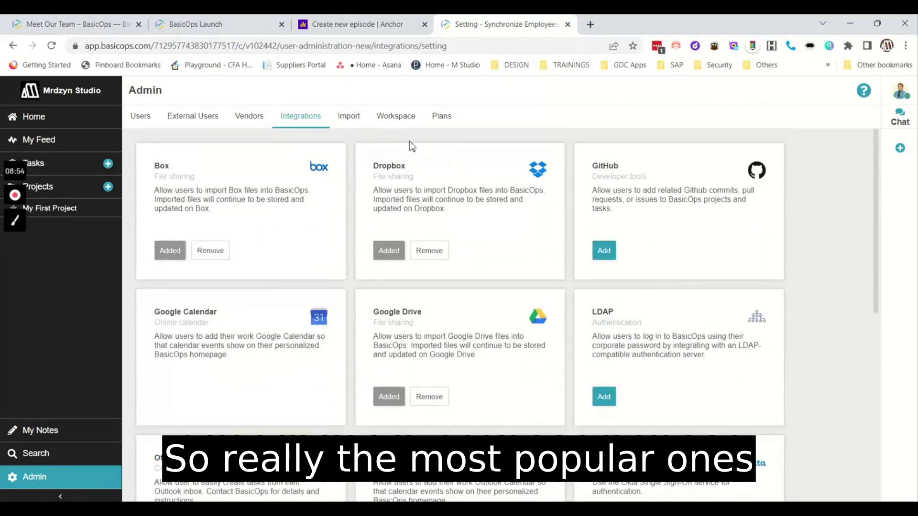
# View the Import options, then the Workspace settings showing the Tier 1 plan.
pyautogui.click(356, 124)
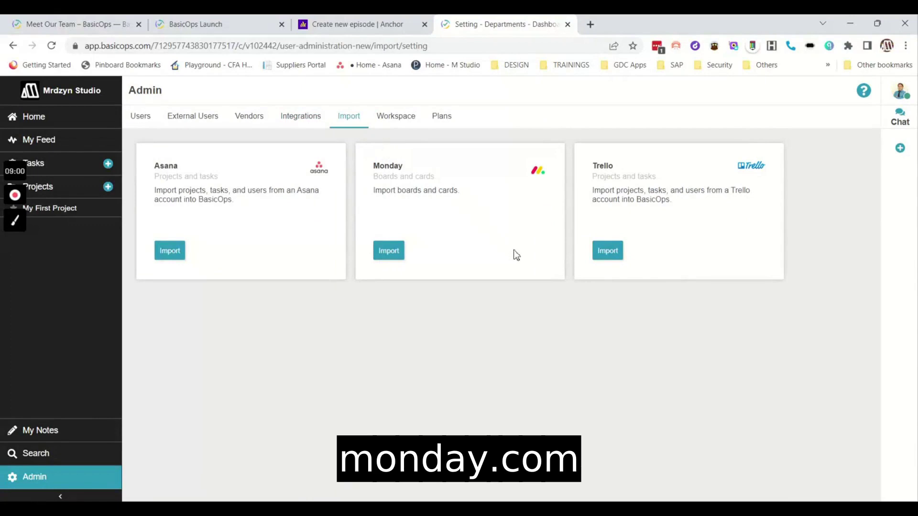
pyautogui.click(408, 125)
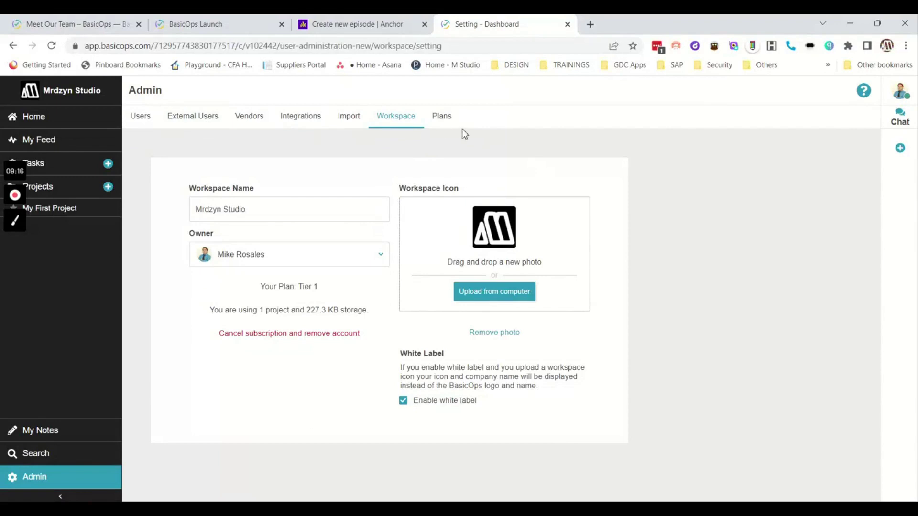
# Compare the License Tier prices on Plans, highlighting the $69 Tier 1 price, then go to Search.
pyautogui.click(450, 124)
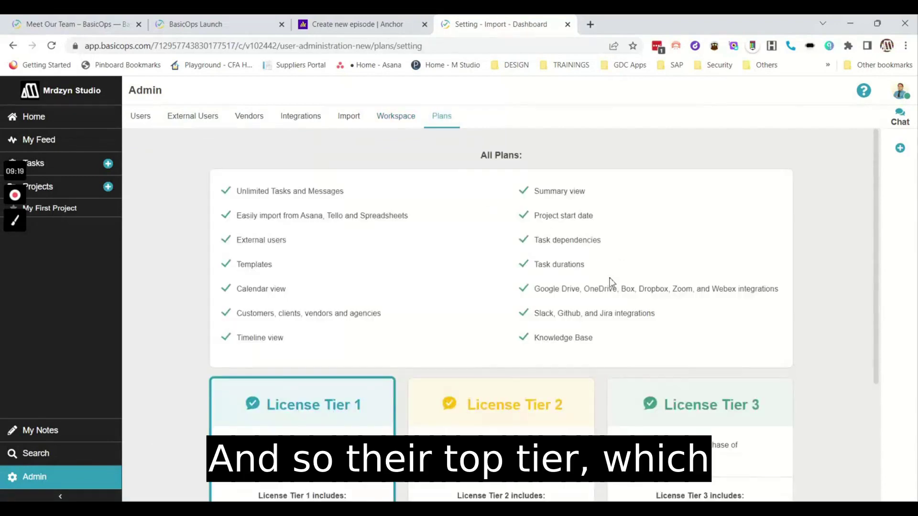
pyautogui.scroll(-3, 610, 282)
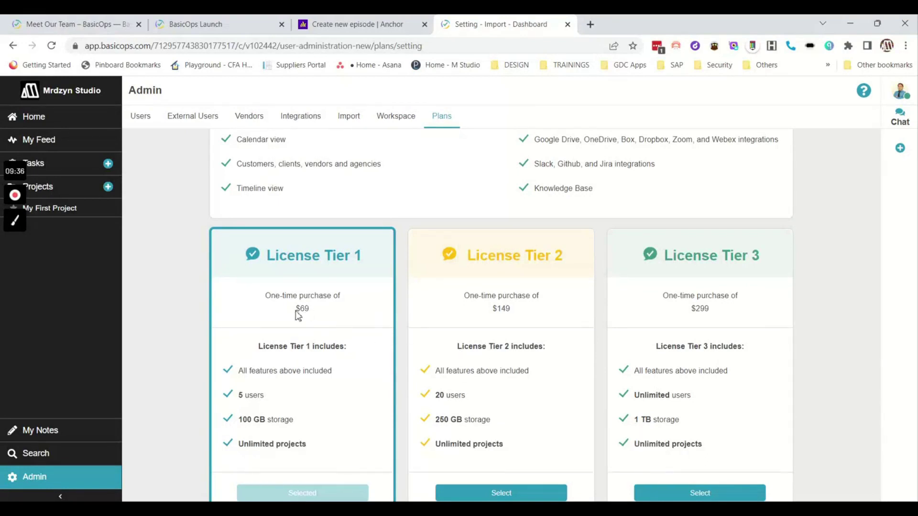
pyautogui.moveTo(296, 310); pyautogui.dragTo(310, 313)
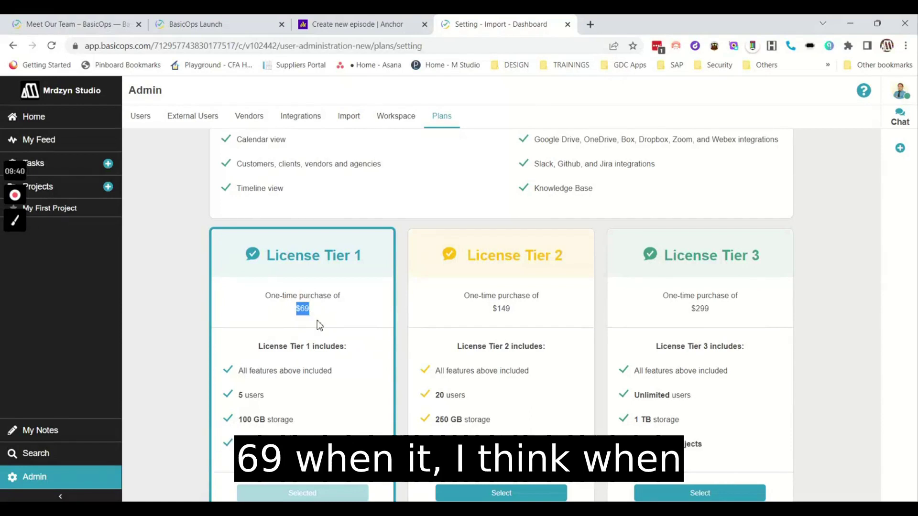
pyautogui.scroll(3, 319, 326)
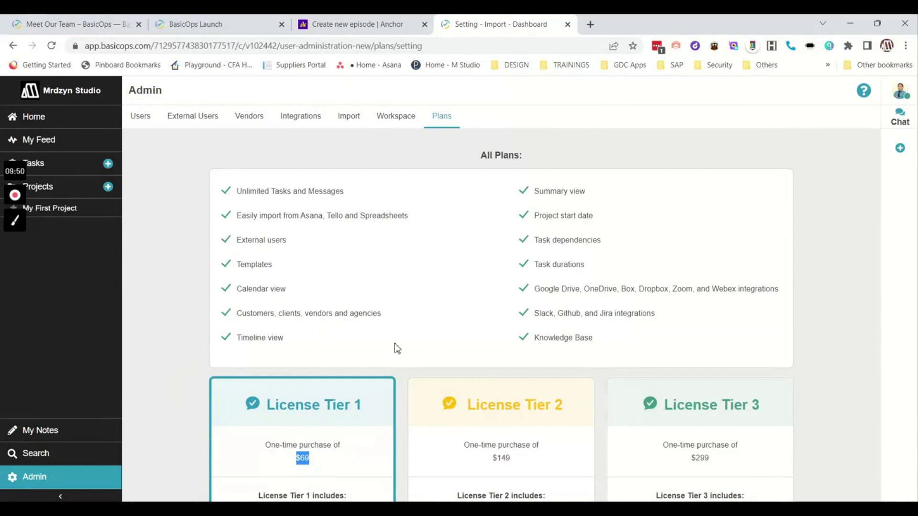
pyautogui.click(102, 458)
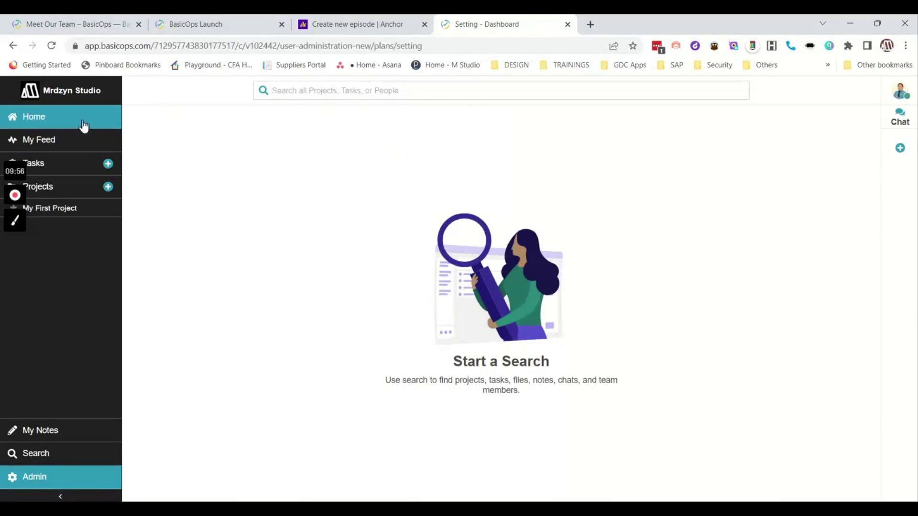
# Return to the Home dashboard showing First task due tomorrow and the priority tasks.
pyautogui.click(83, 124)
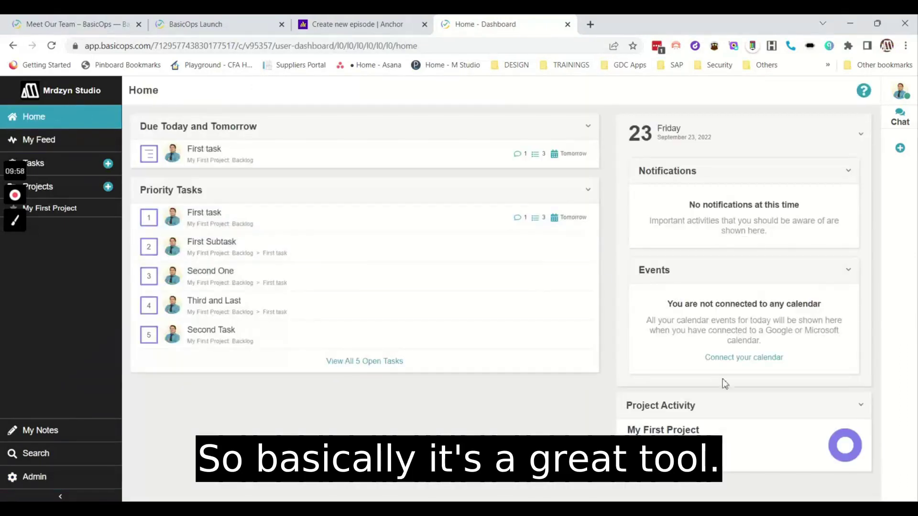